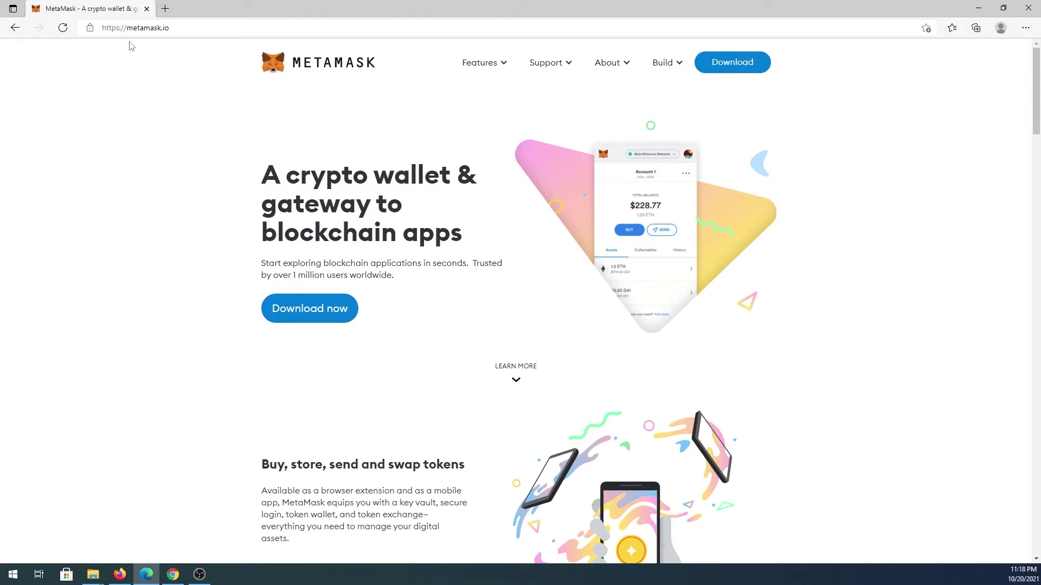
# Step: Install the MetaMask extension into Edge from the Chrome Web Store using Add to Chrome and Add extension
pyautogui.click(311, 312)
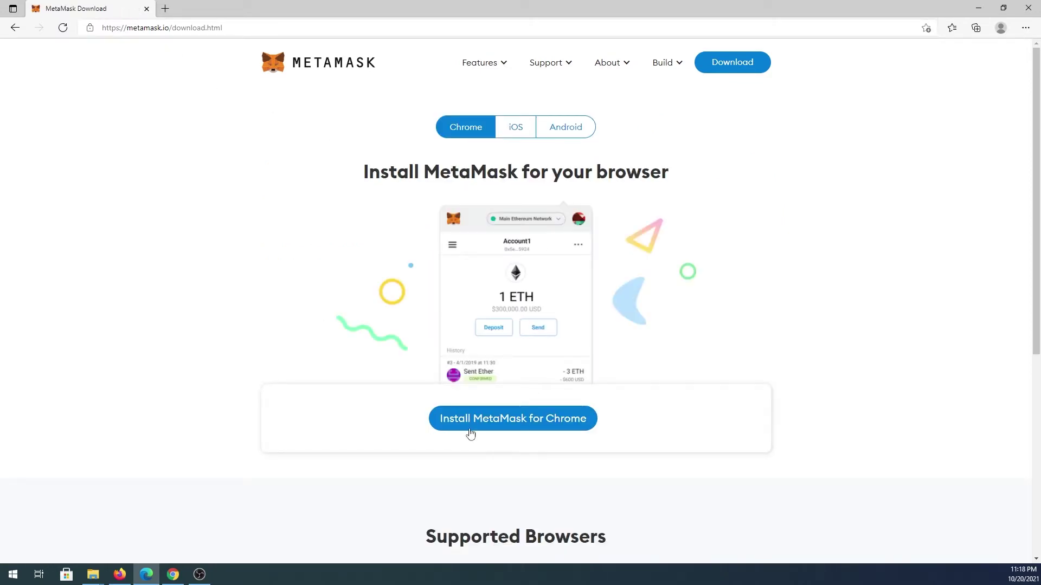
pyautogui.click(530, 429)
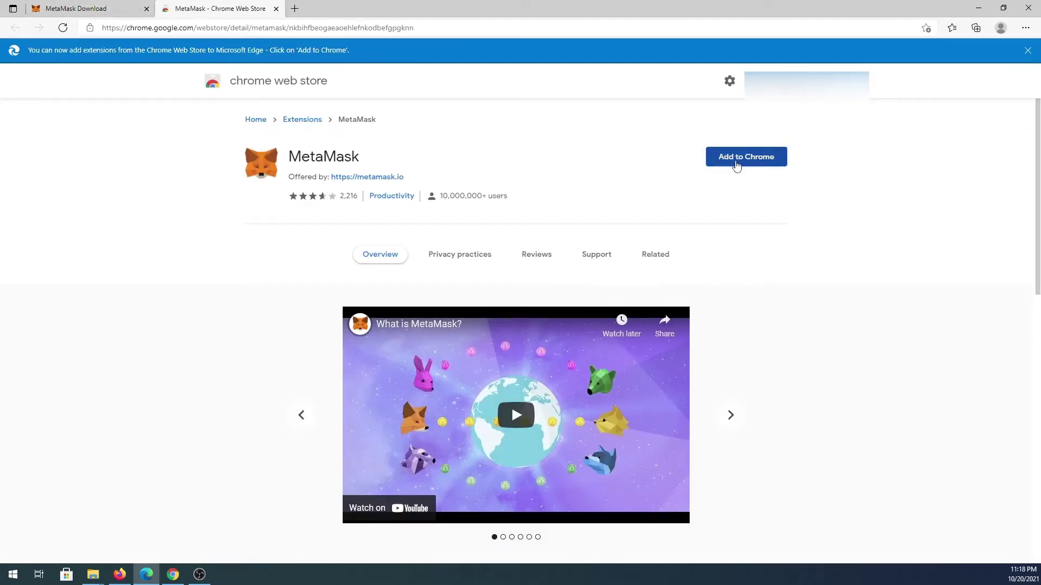
pyautogui.click(736, 163)
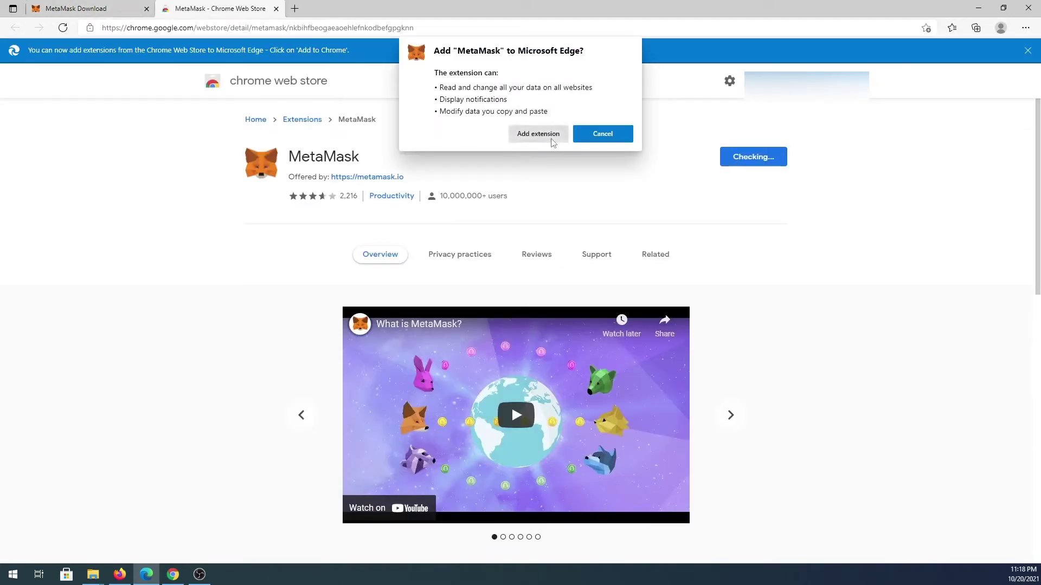
pyautogui.click(538, 134)
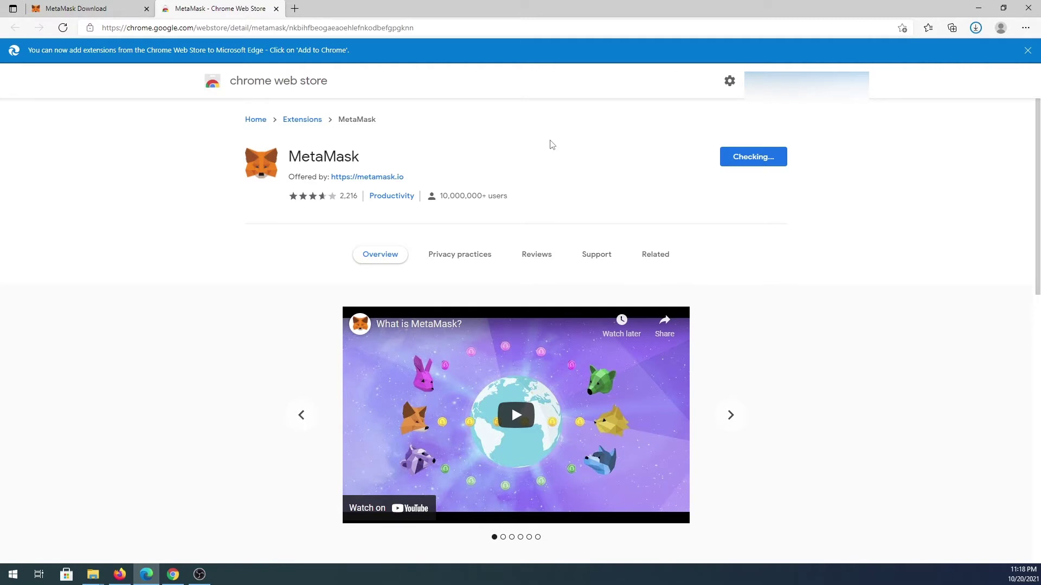
pyautogui.click(976, 28)
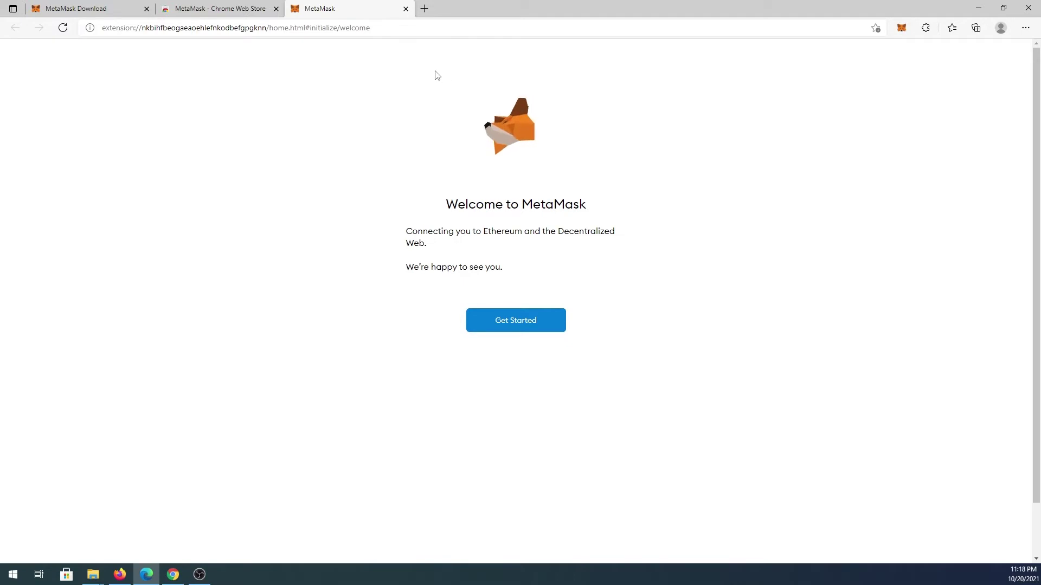
# Step: Start creating a brand-new wallet and decline sharing usage data with MetaMask
pyautogui.click(531, 321)
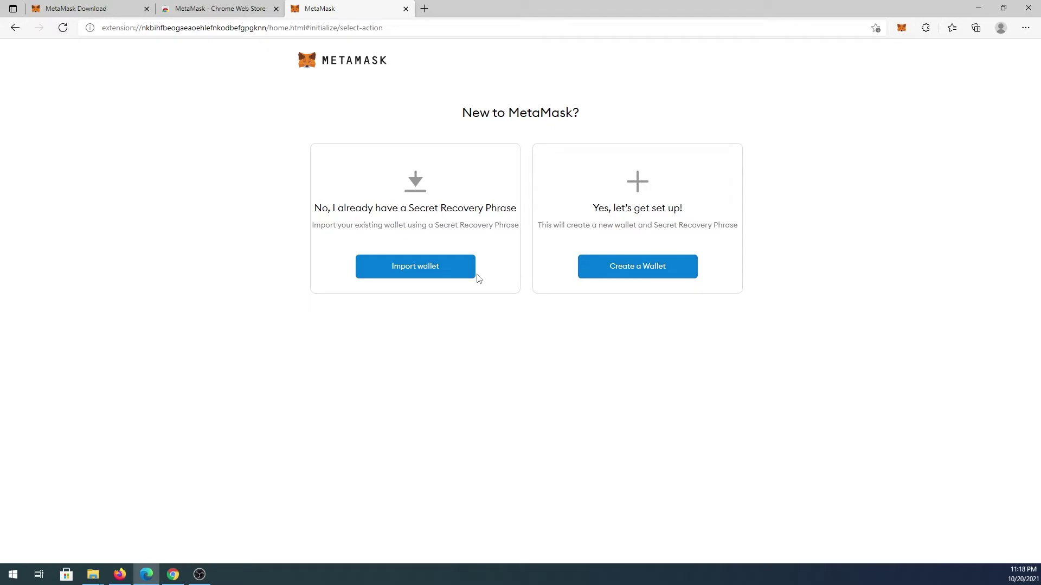
pyautogui.click(645, 279)
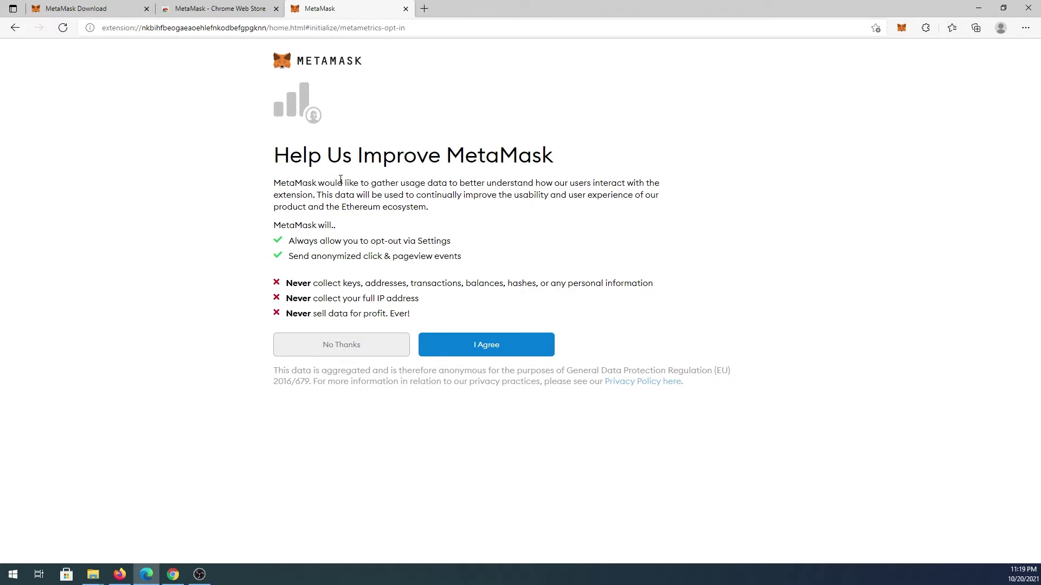
pyautogui.click(336, 354)
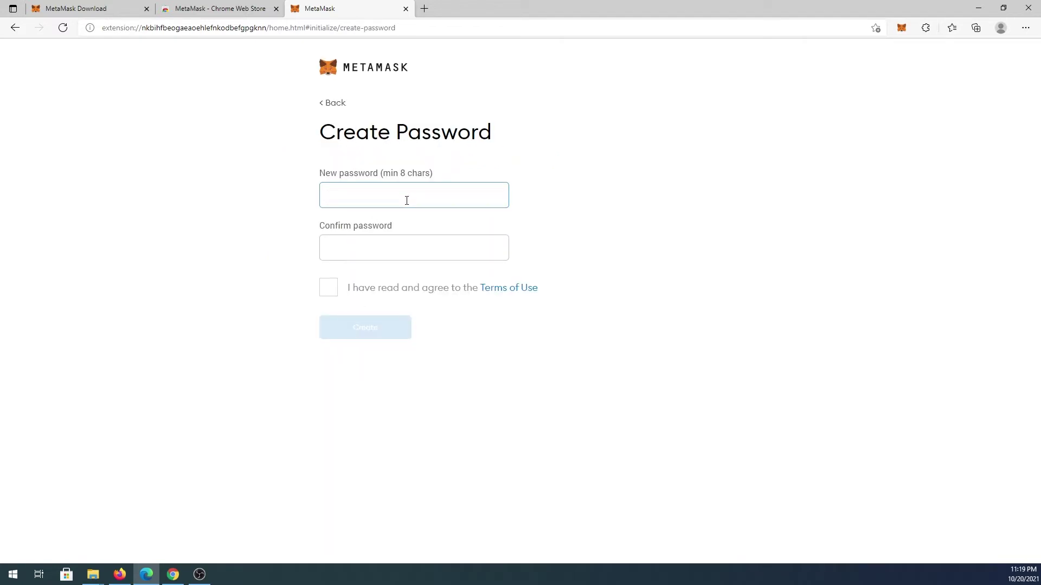
# Step: Enter and confirm the wallet password, accept the Terms of Use, and create the wallet
pyautogui.write('••••••••••')
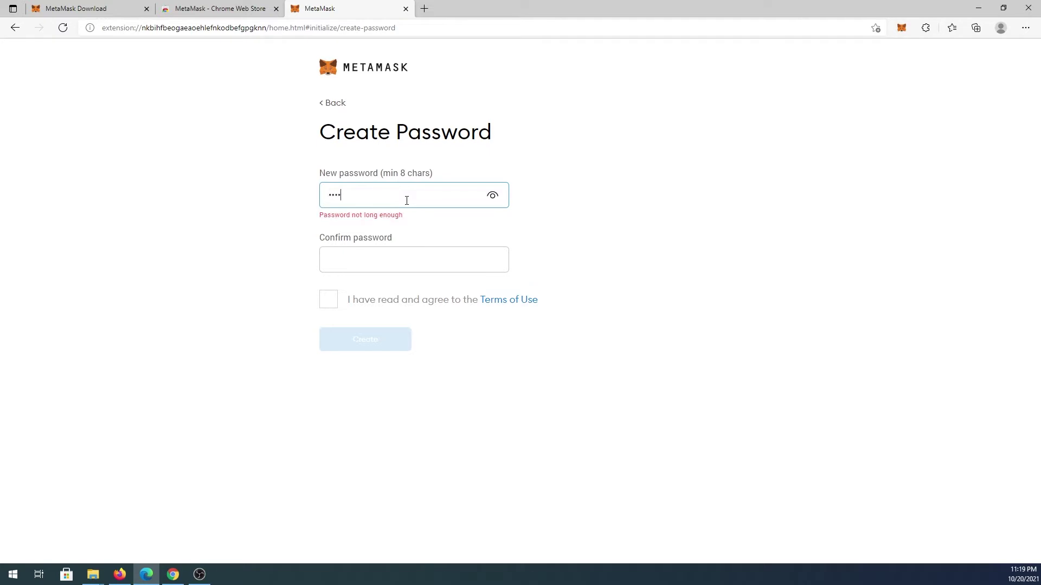
pyautogui.press('Tab')
pyautogui.write('••••••••••')
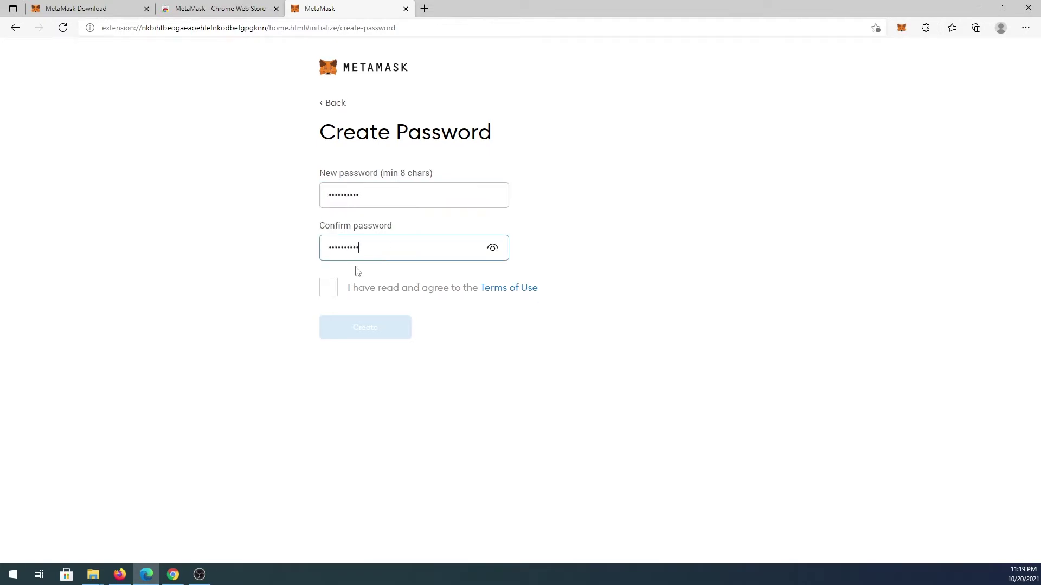
pyautogui.click(329, 288)
pyautogui.click(365, 335)
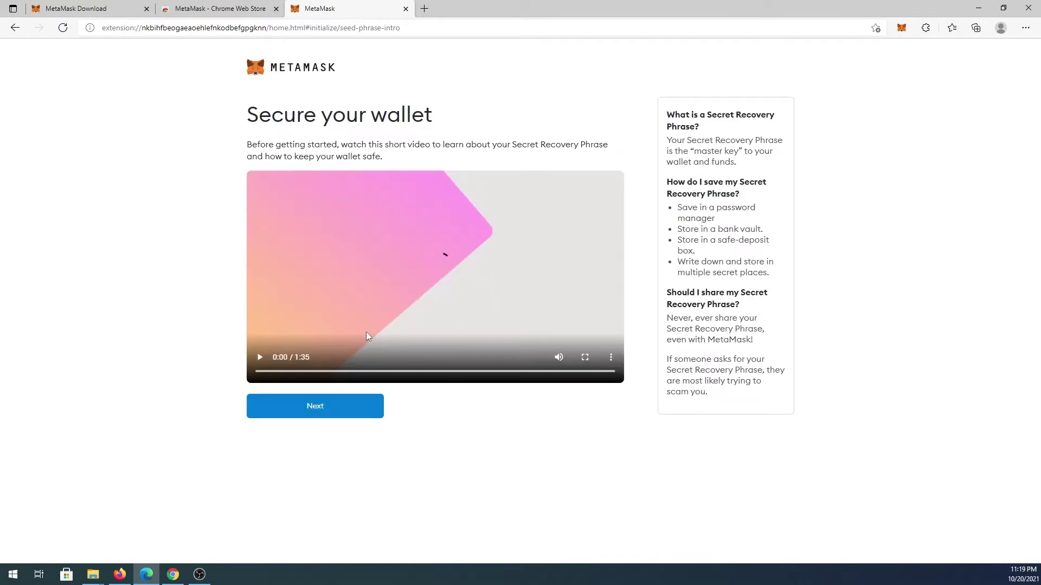
# Step: Reveal the 12-word Secret Recovery Phrase and copy all the words
pyautogui.click(337, 403)
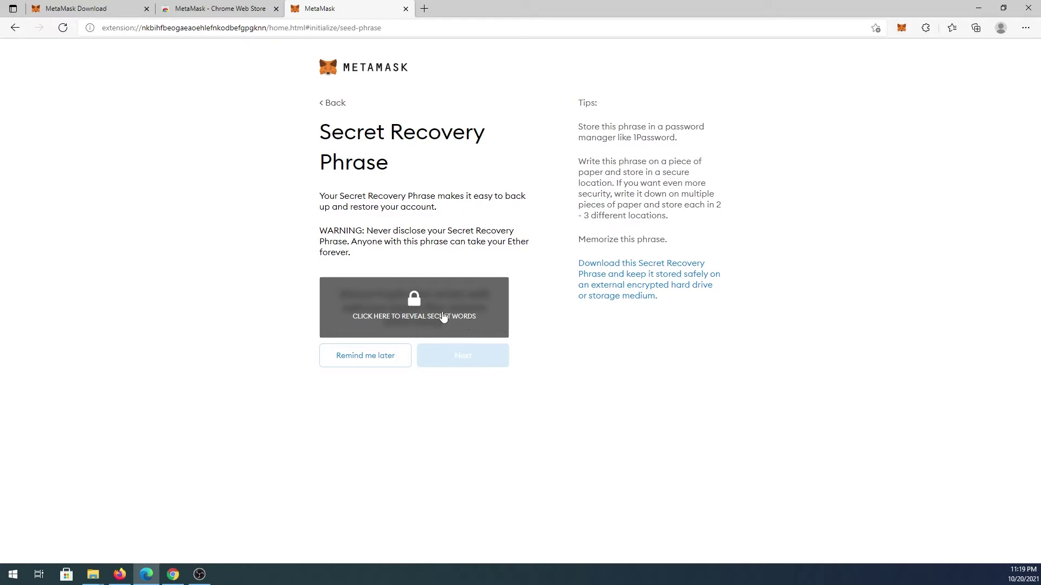
pyautogui.click(418, 310)
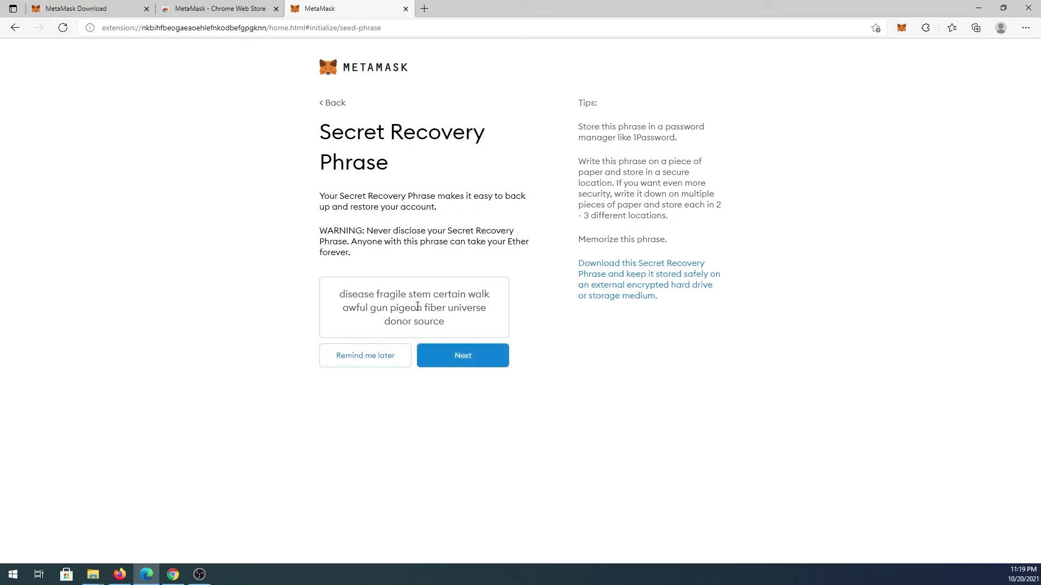
pyautogui.moveTo(440, 320); pyautogui.dragTo(339, 291)
pyautogui.rightClick(361, 298)
pyautogui.click(388, 307)
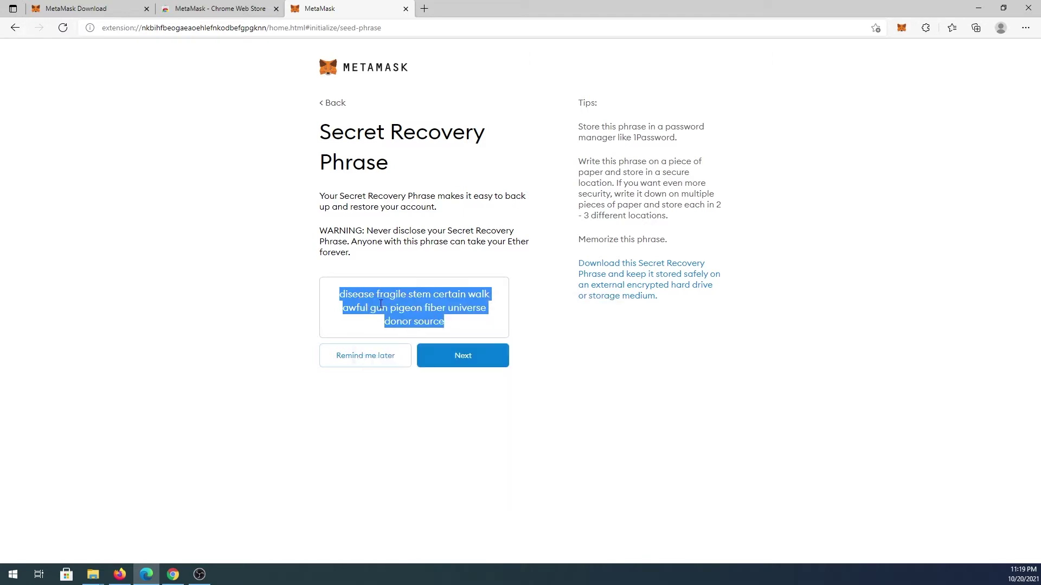
# Step: Paste the recovery phrase into Notepad for safekeeping and continue to the confirmation page
pyautogui.hotkey('ctrl', 'v')
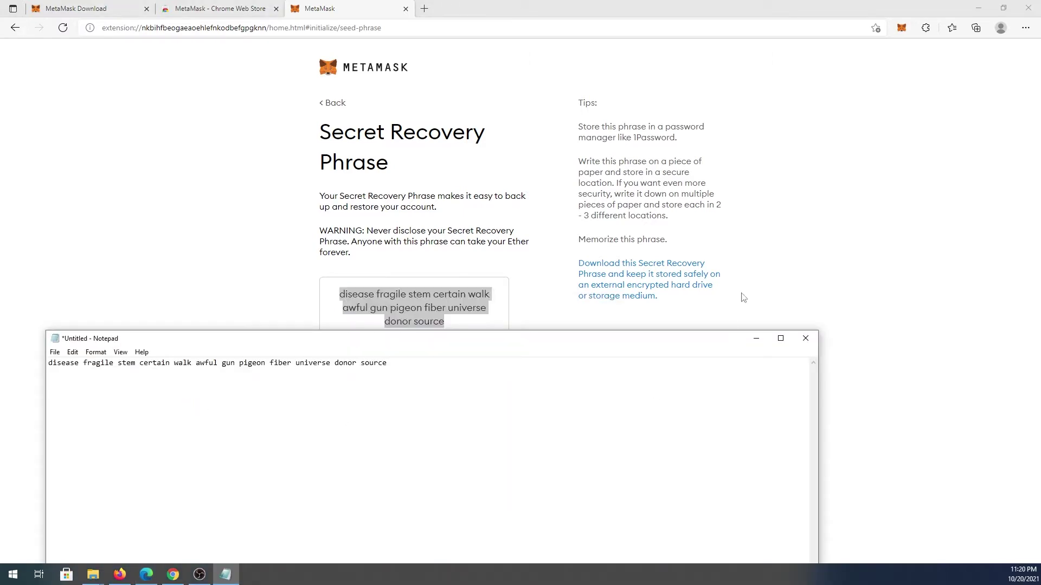
pyautogui.click(756, 338)
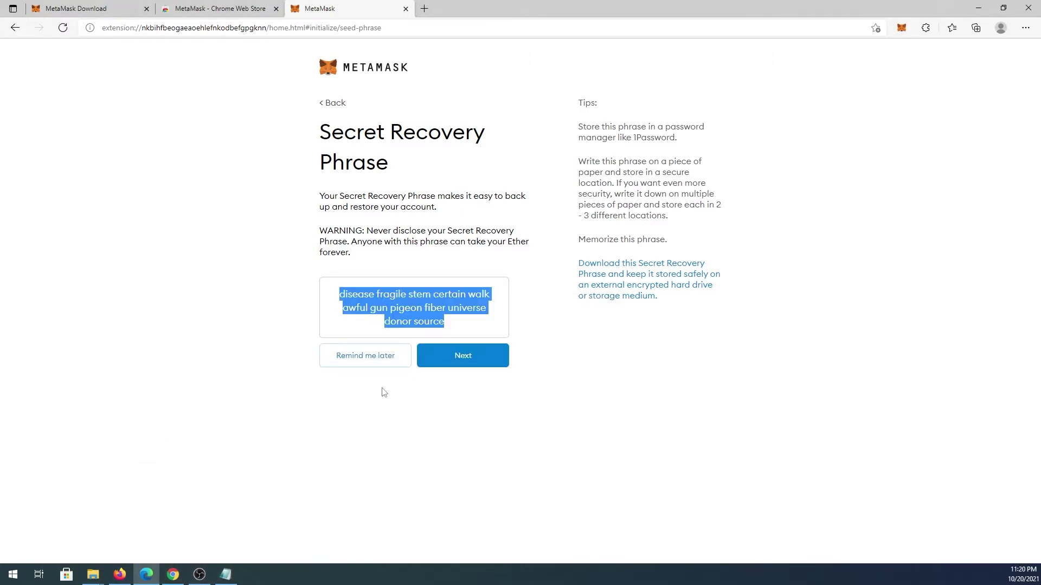
pyautogui.click(465, 362)
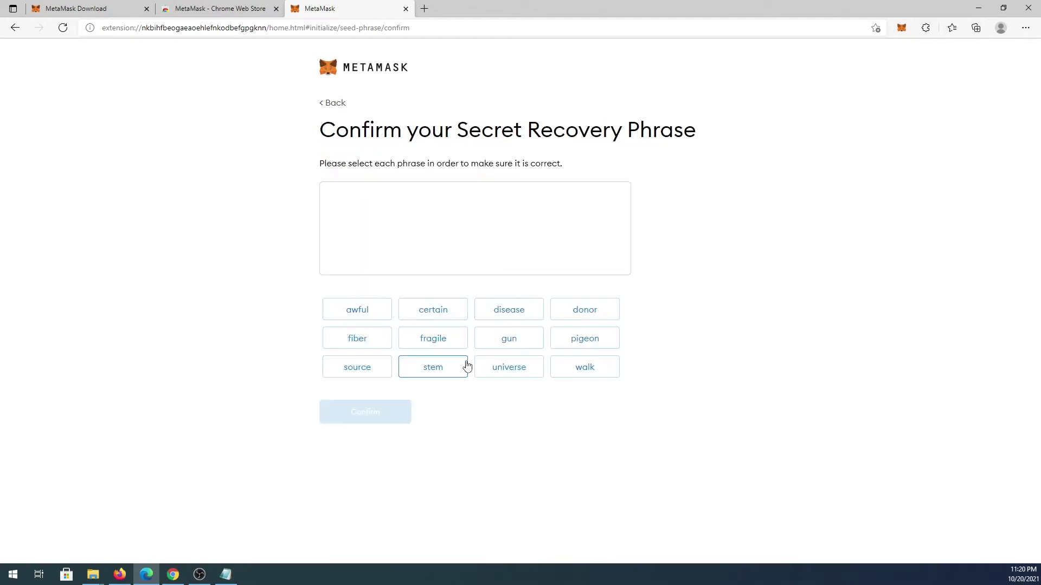
# Step: Place the Notepad copy beside MetaMask and select the first recovery words in order
pyautogui.click(227, 574)
pyautogui.moveTo(420, 342); pyautogui.dragTo(549, 441)
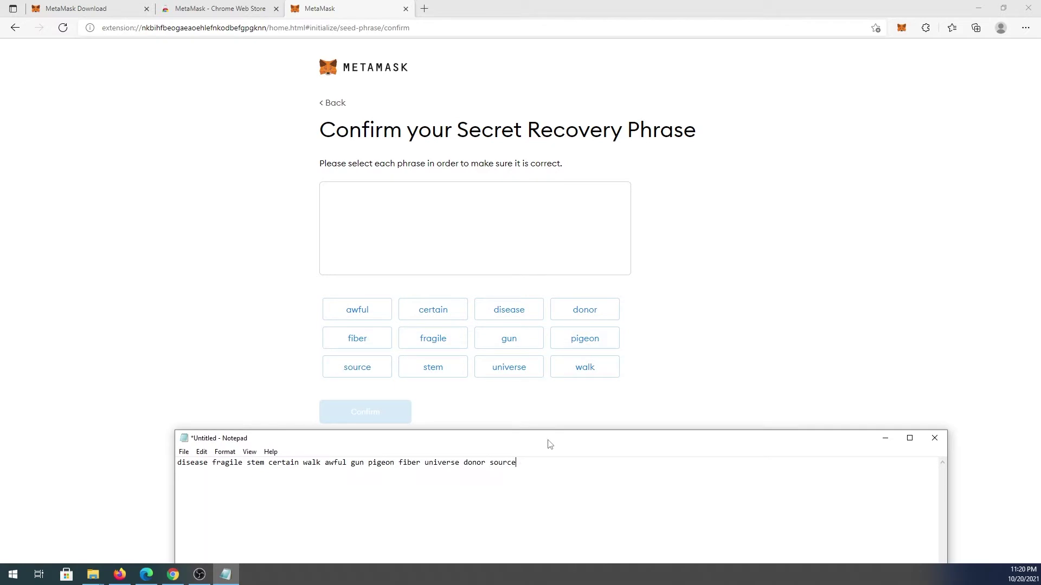
pyautogui.click(509, 310)
pyautogui.click(433, 338)
pyautogui.click(433, 367)
pyautogui.click(233, 576)
pyautogui.click(433, 310)
pyautogui.click(585, 367)
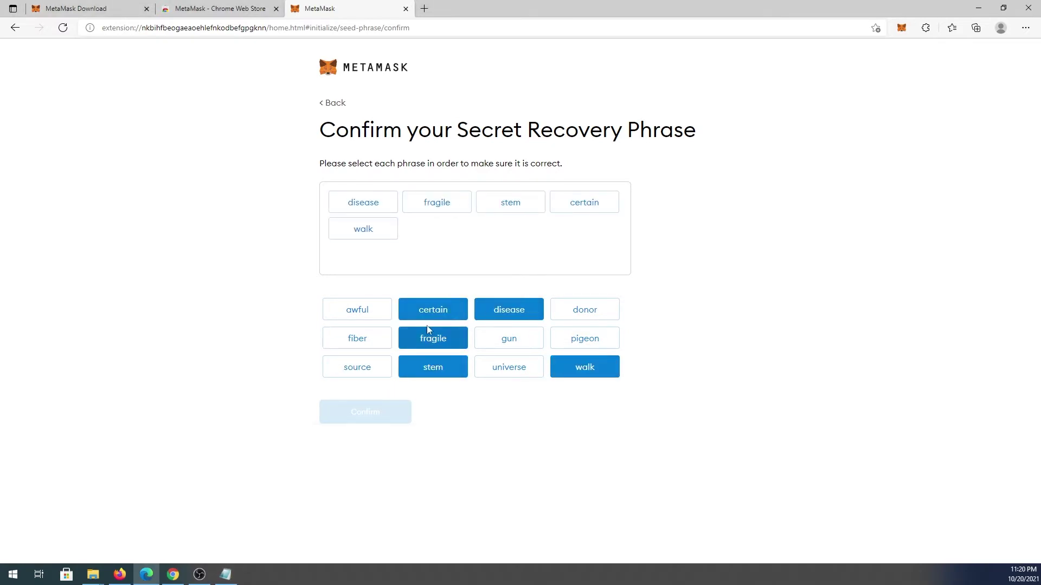
pyautogui.click(357, 309)
# Step: Select the remaining recovery words in order, confirm the phrase, and finish with All Done
pyautogui.click(225, 574)
pyautogui.click(509, 338)
pyautogui.click(585, 338)
pyautogui.click(357, 338)
pyautogui.click(226, 574)
pyautogui.click(509, 367)
pyautogui.click(585, 309)
pyautogui.click(357, 367)
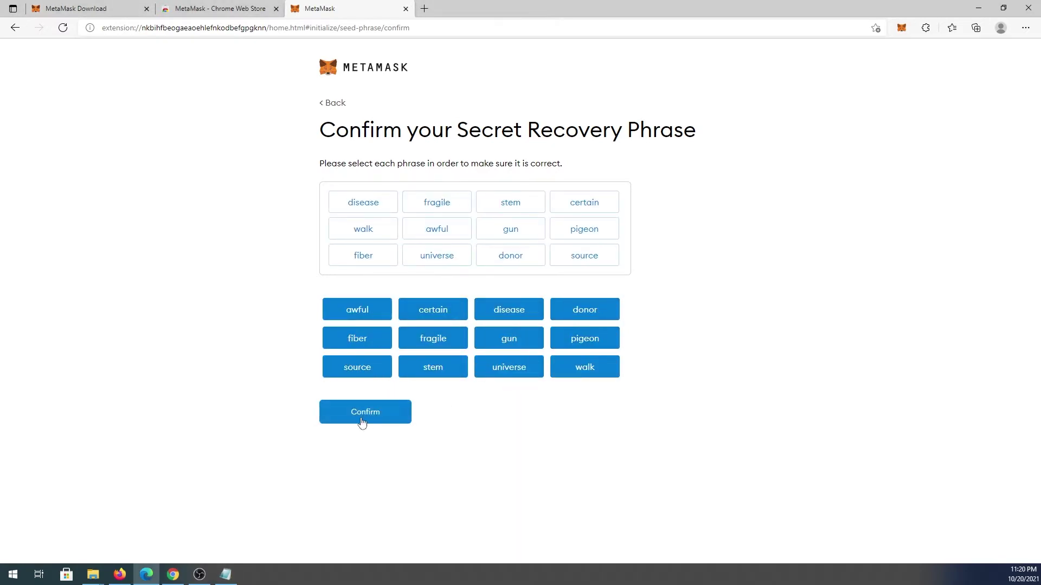
pyautogui.click(362, 416)
pyautogui.click(379, 384)
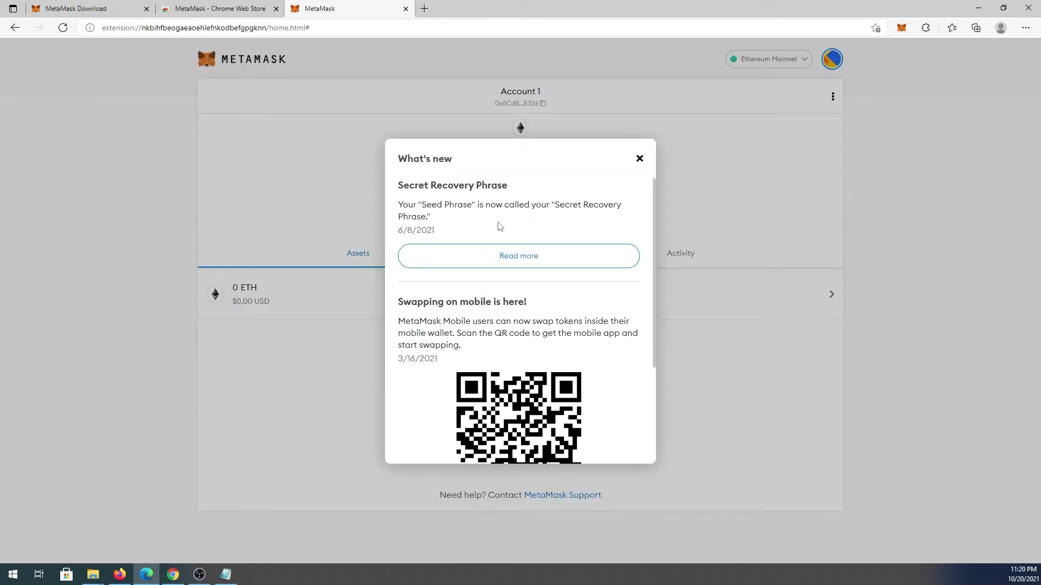
# Step: Dismiss the What's new notice on the wallet home and open the MetaMask toolbar popup
pyautogui.scroll(-1, 499, 227)
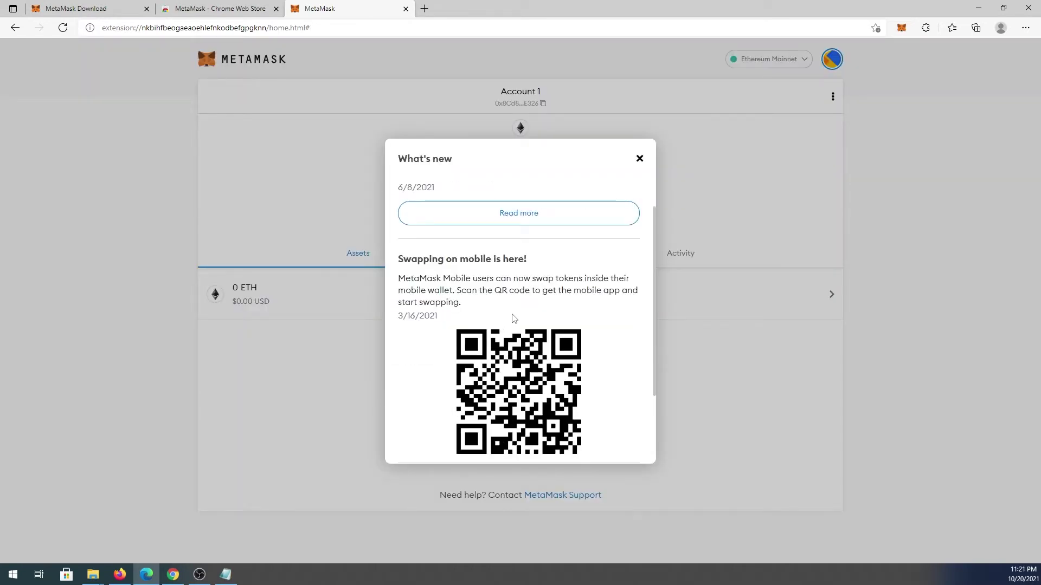
pyautogui.click(640, 160)
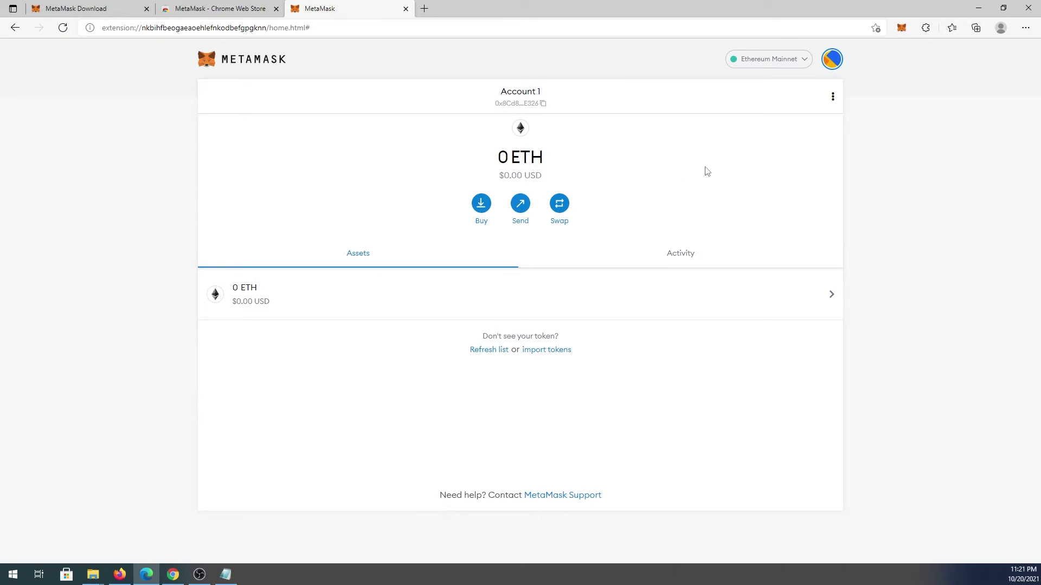
pyautogui.click(903, 31)
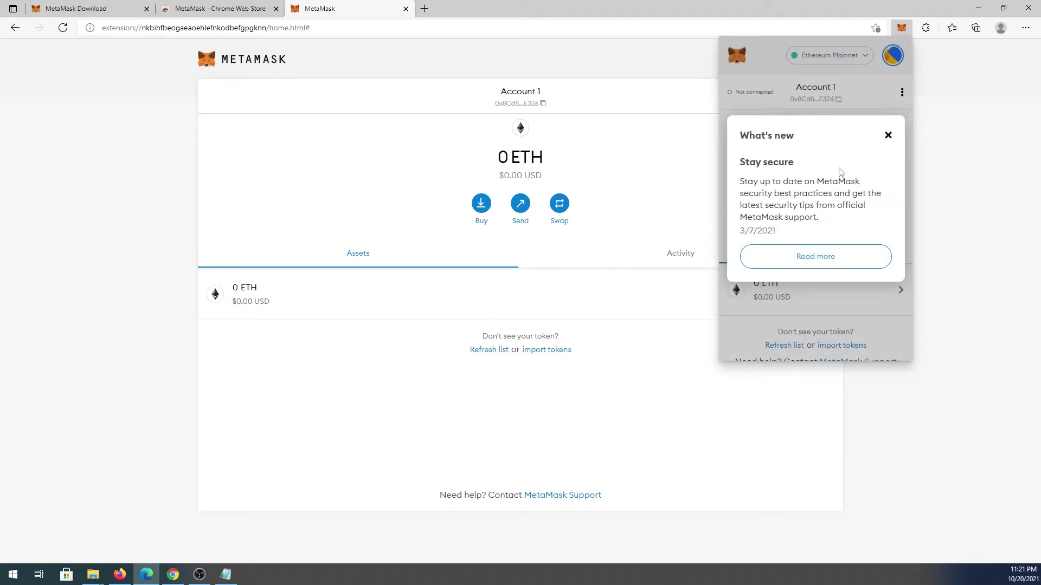
# Step: Close the popup's notice, switch to Ropsten Test Network, then back to Ethereum Mainnet
pyautogui.click(888, 135)
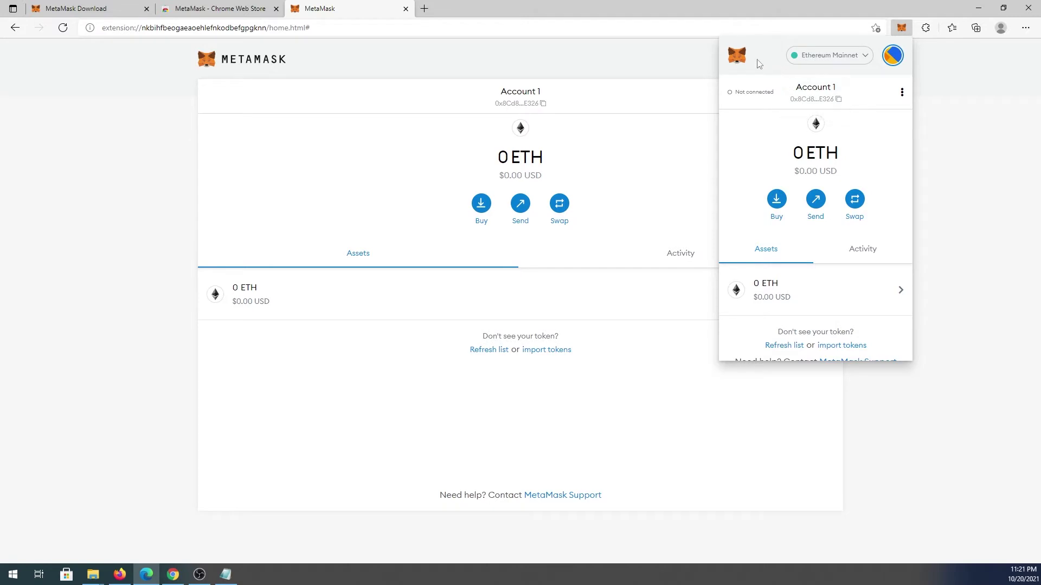
pyautogui.click(861, 61)
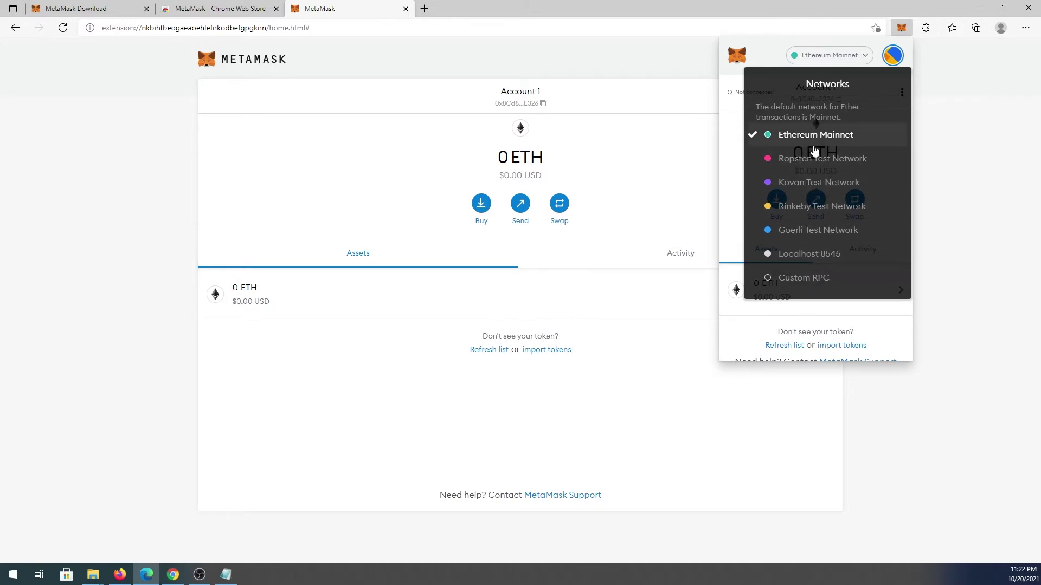
pyautogui.click(827, 164)
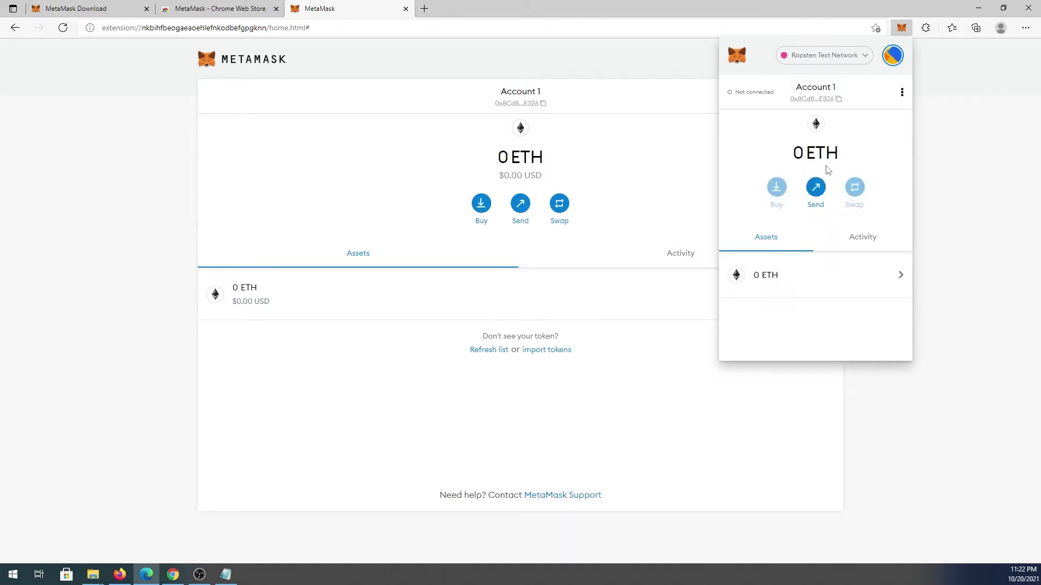
pyautogui.click(804, 59)
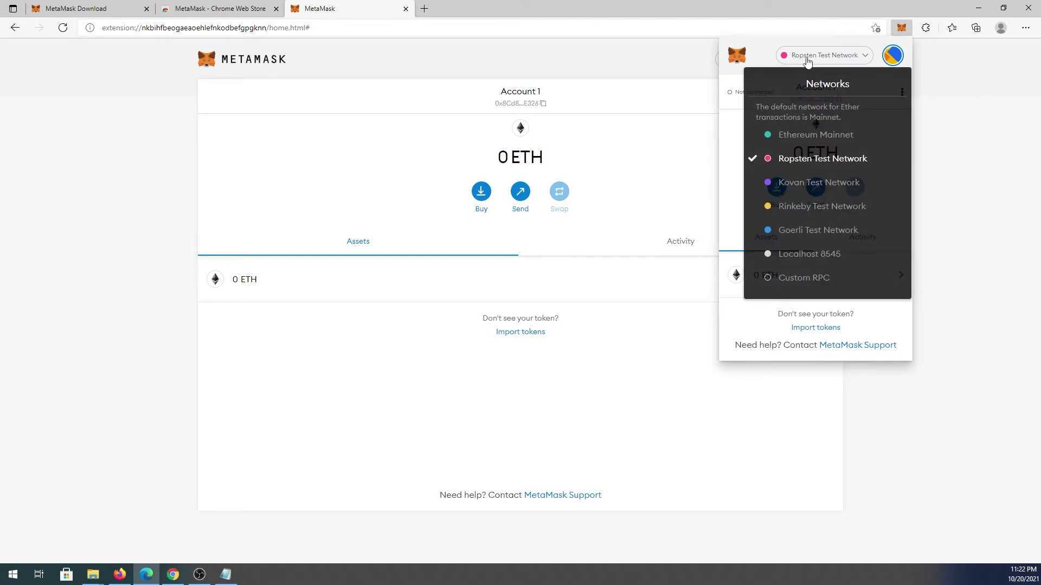
pyautogui.click(791, 144)
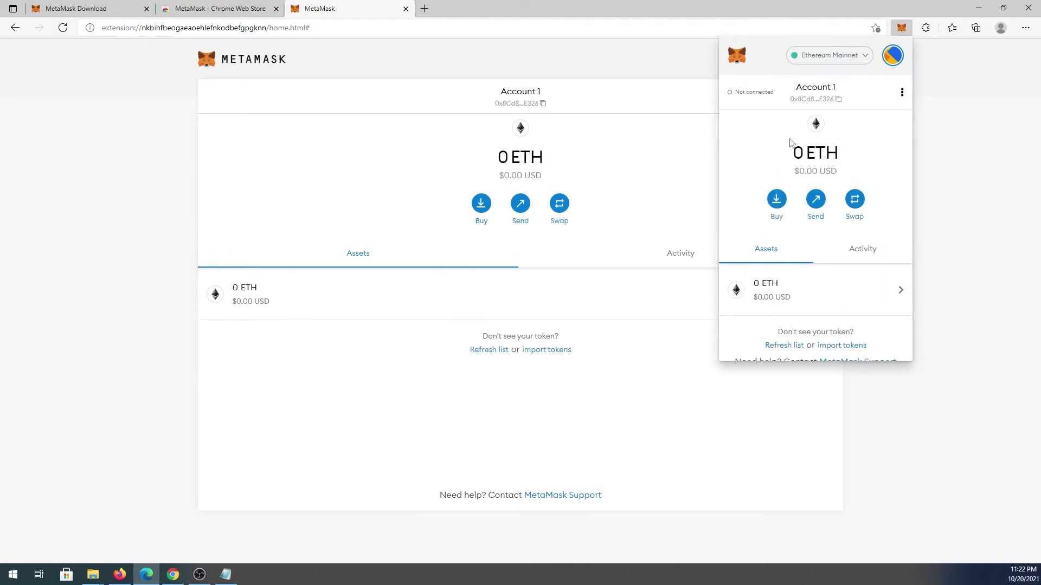
# Step: Create a new wallet account named Account 2
pyautogui.click(892, 63)
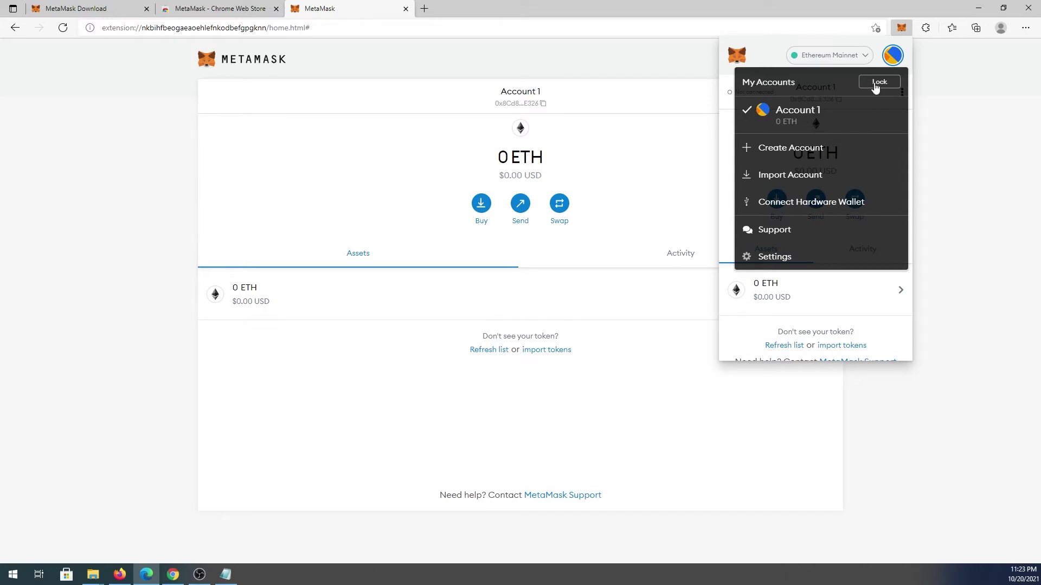
pyautogui.click(789, 150)
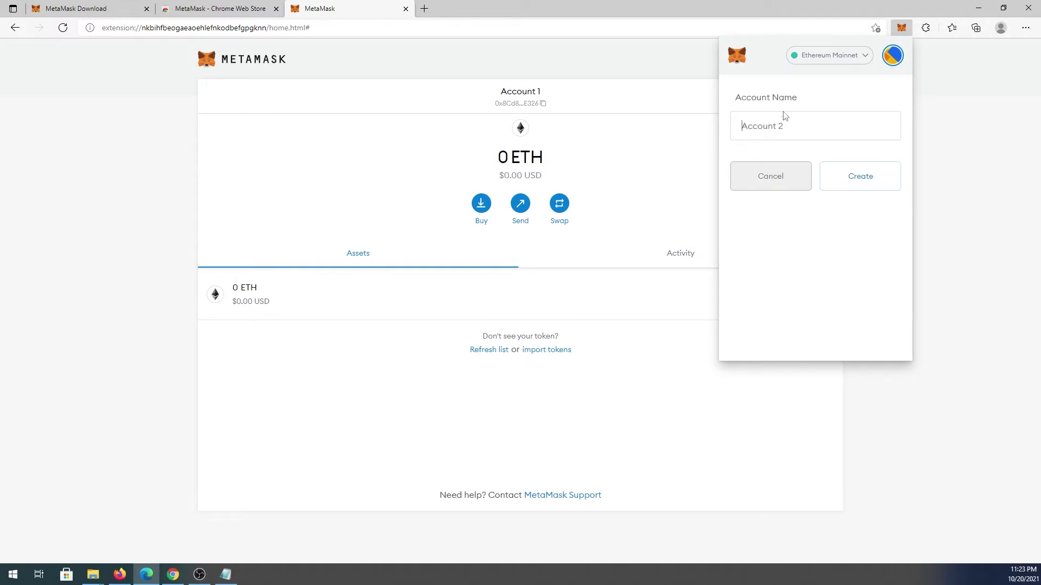
pyautogui.click(865, 181)
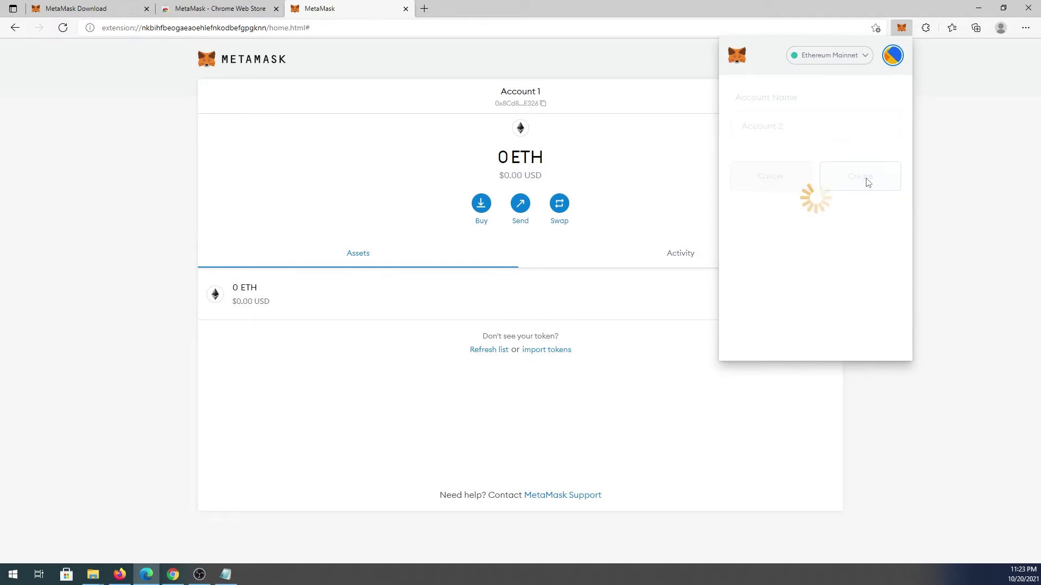
# Step: Select Account 2 from the accounts list to make it the active account
pyautogui.click(892, 57)
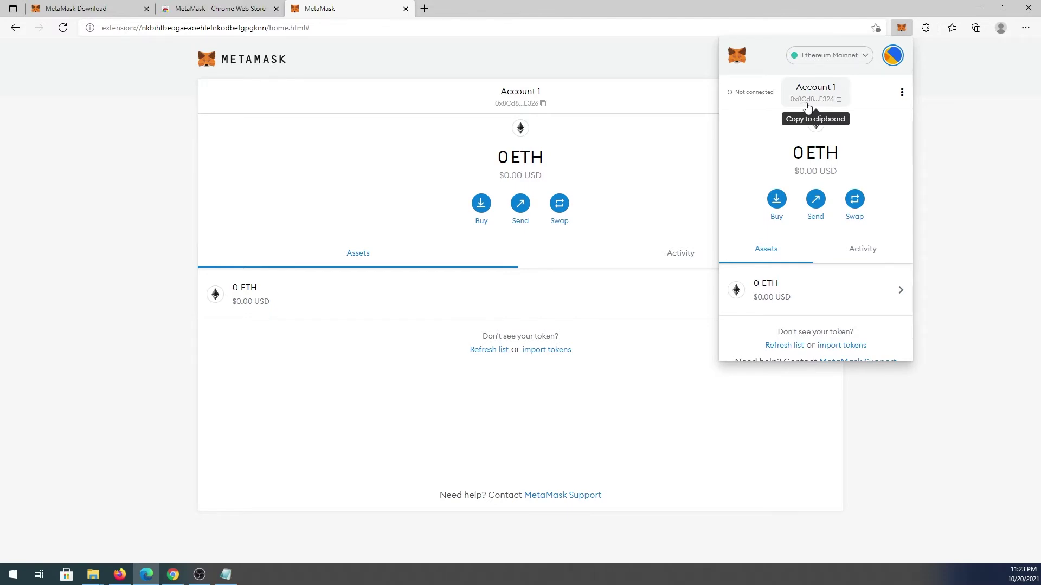
pyautogui.click(894, 59)
pyautogui.click(807, 151)
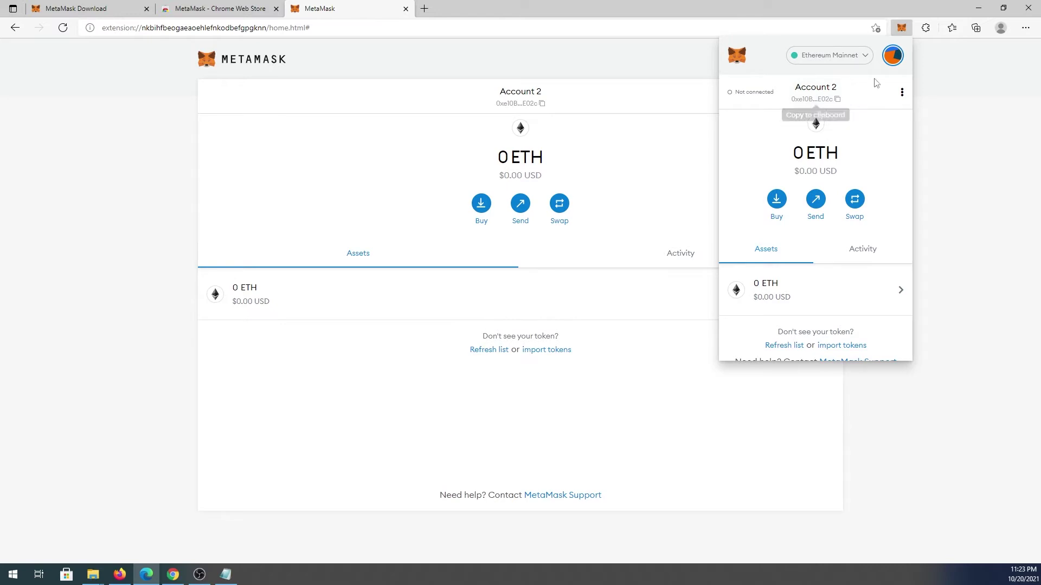
pyautogui.click(891, 57)
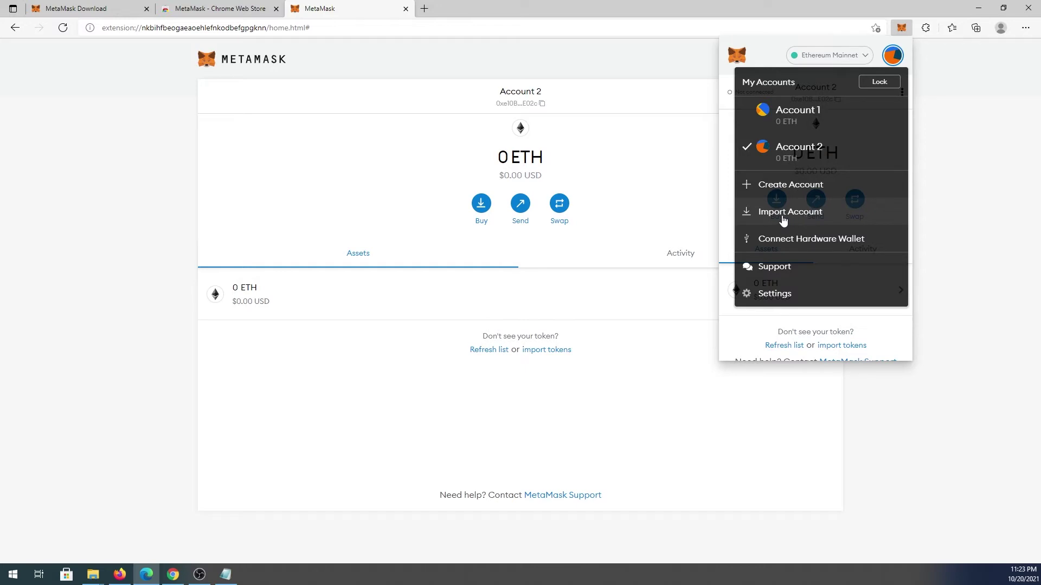
# Step: Check the Import Account types, then open the Connect hardware wallet page for Ledger or Trezor
pyautogui.click(783, 218)
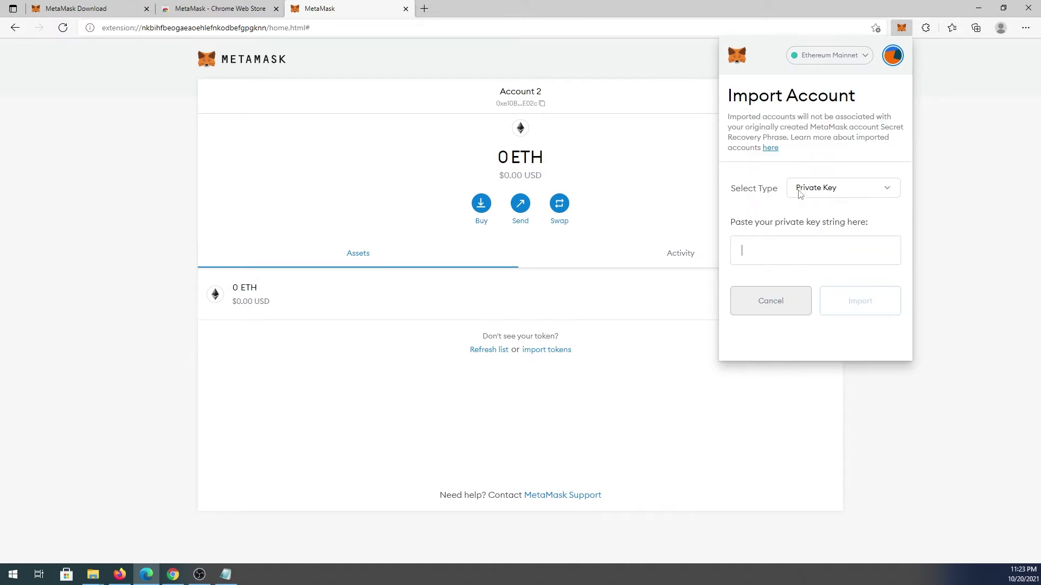
pyautogui.click(896, 188)
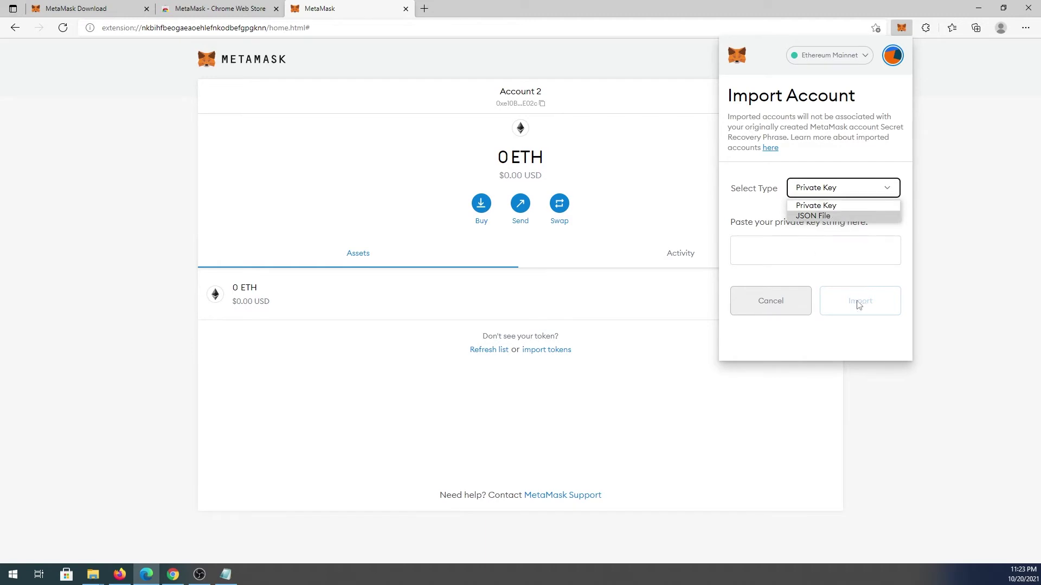
pyautogui.click(892, 59)
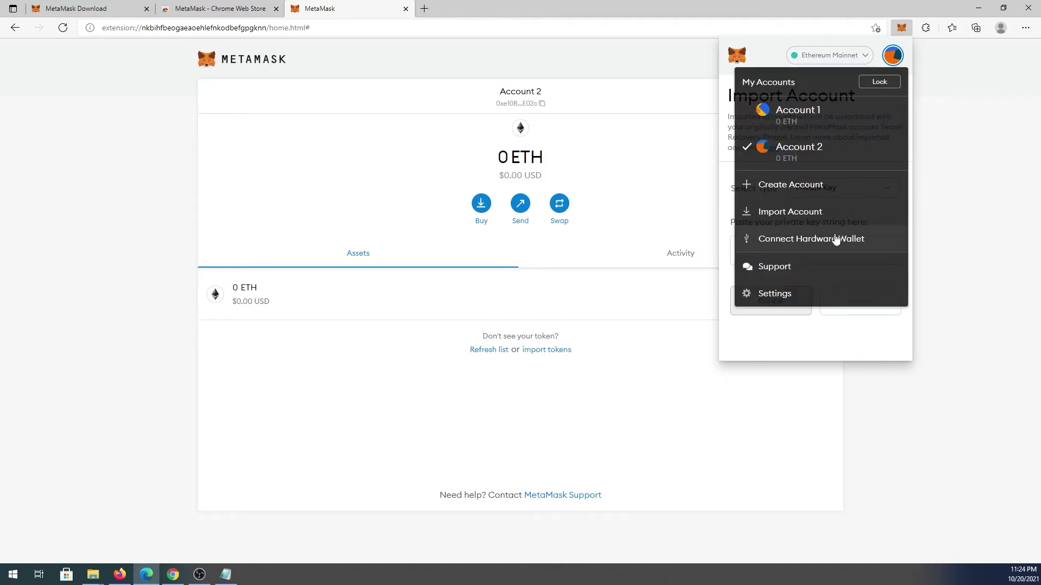
pyautogui.click(816, 243)
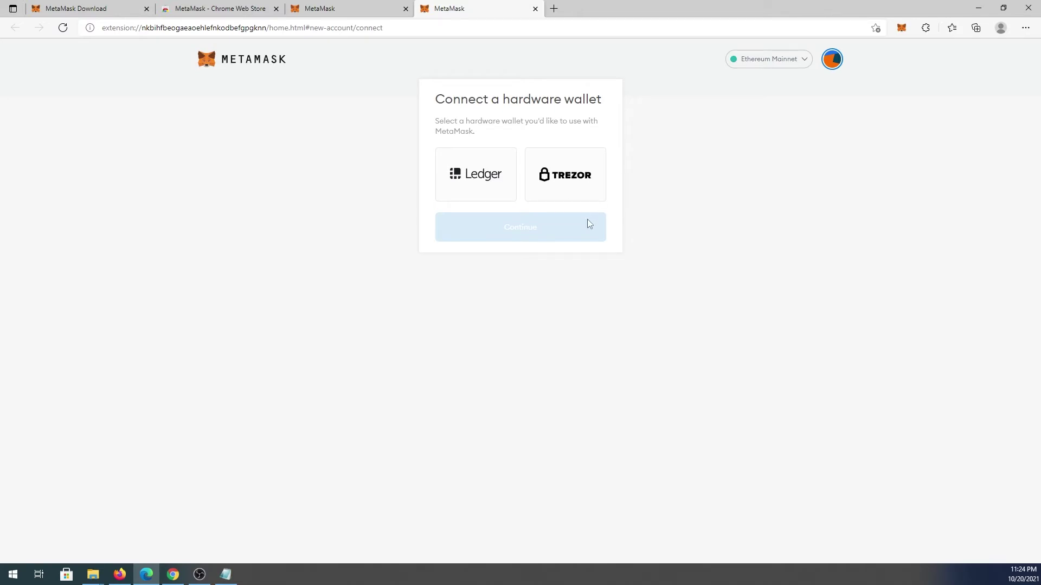
pyautogui.click(901, 29)
pyautogui.click(893, 56)
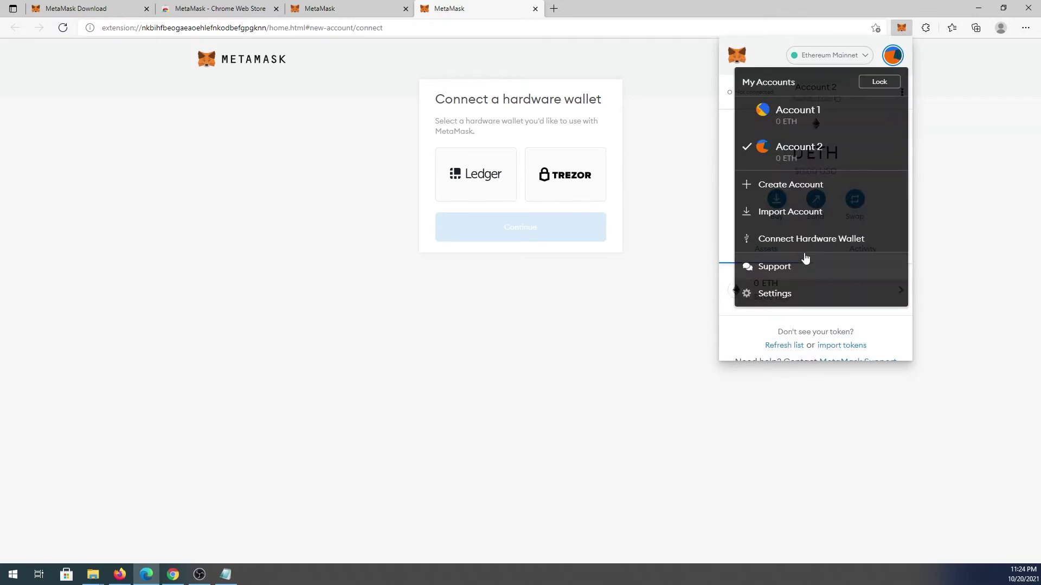
# Step: Review the General settings, keeping the conversion currency at USD, and go back to Settings
pyautogui.click(788, 299)
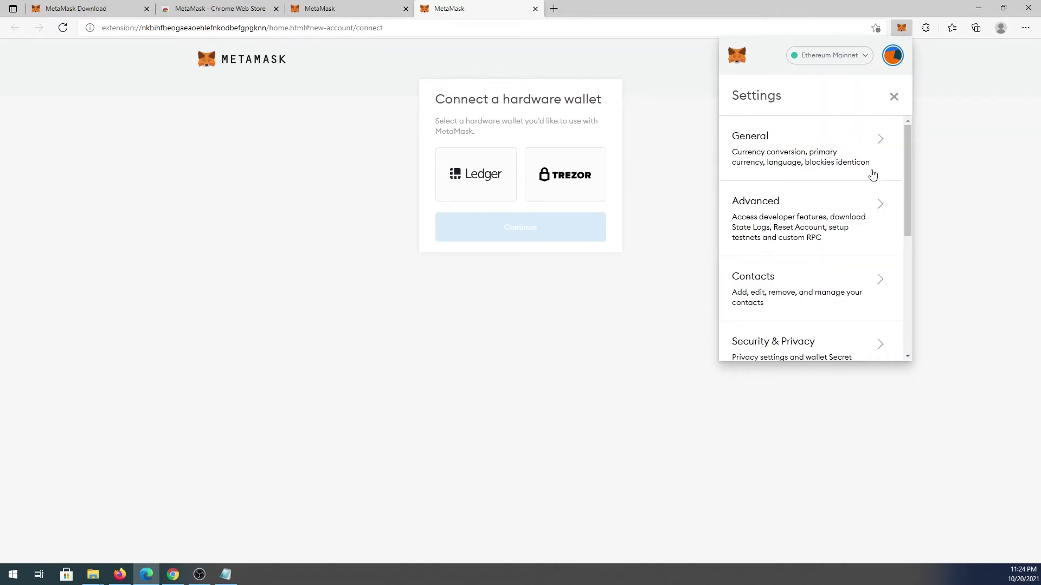
pyautogui.click(795, 157)
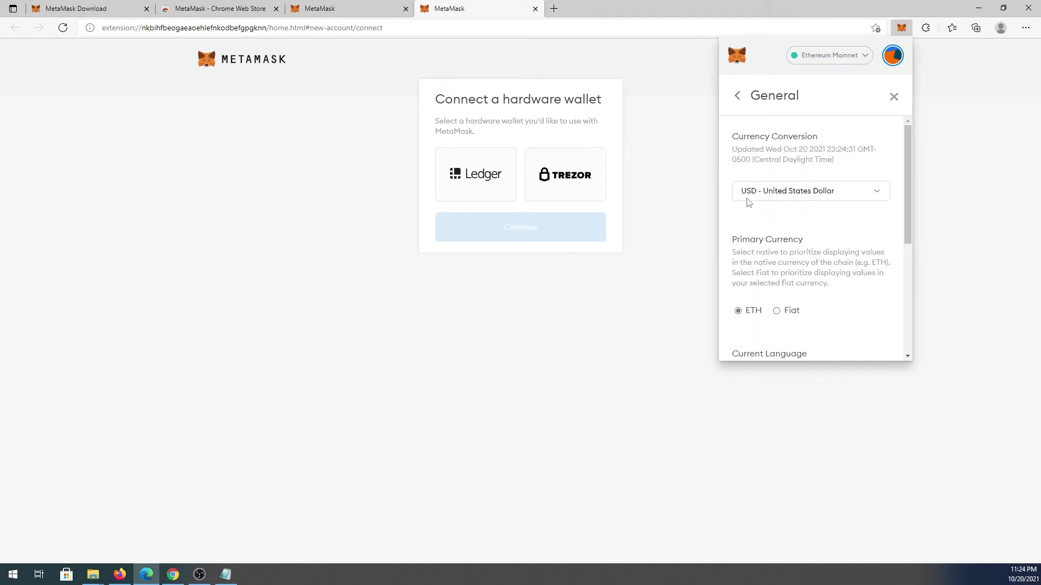
pyautogui.click(770, 195)
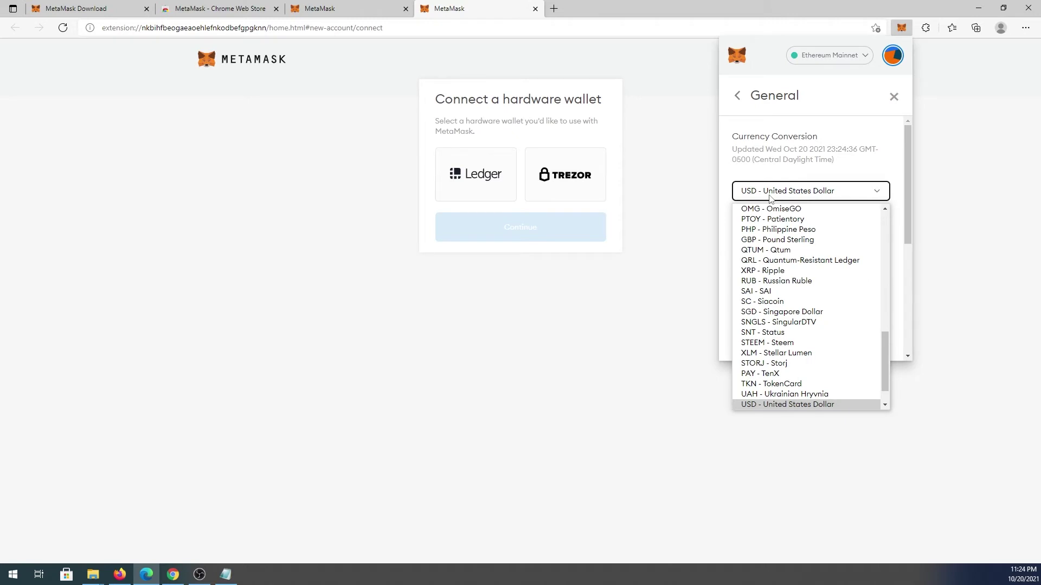
pyautogui.click(801, 179)
pyautogui.scroll(-1, 813, 217)
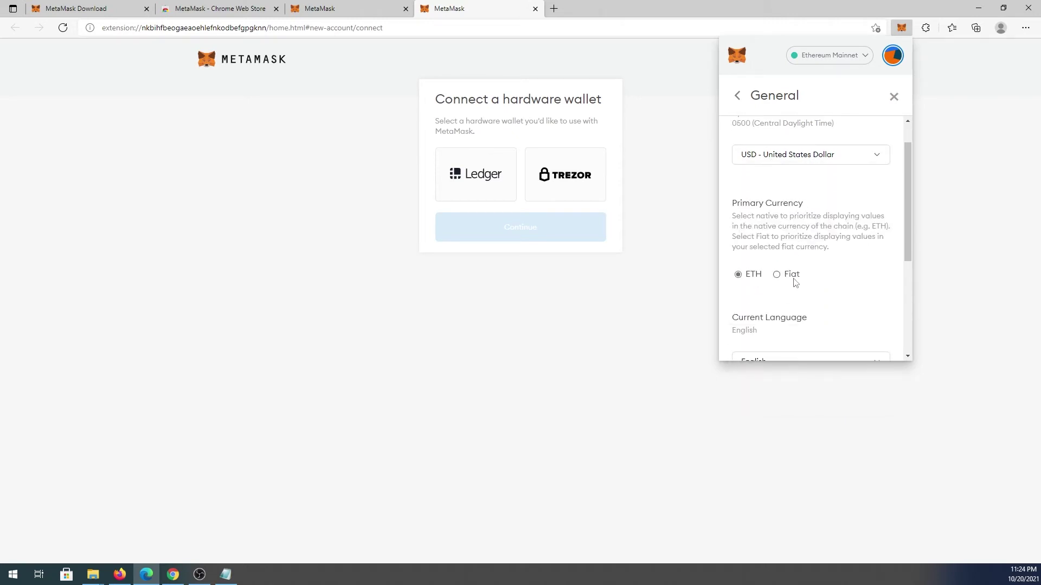
pyautogui.scroll(-3, 792, 281)
pyautogui.scroll(-1, 815, 192)
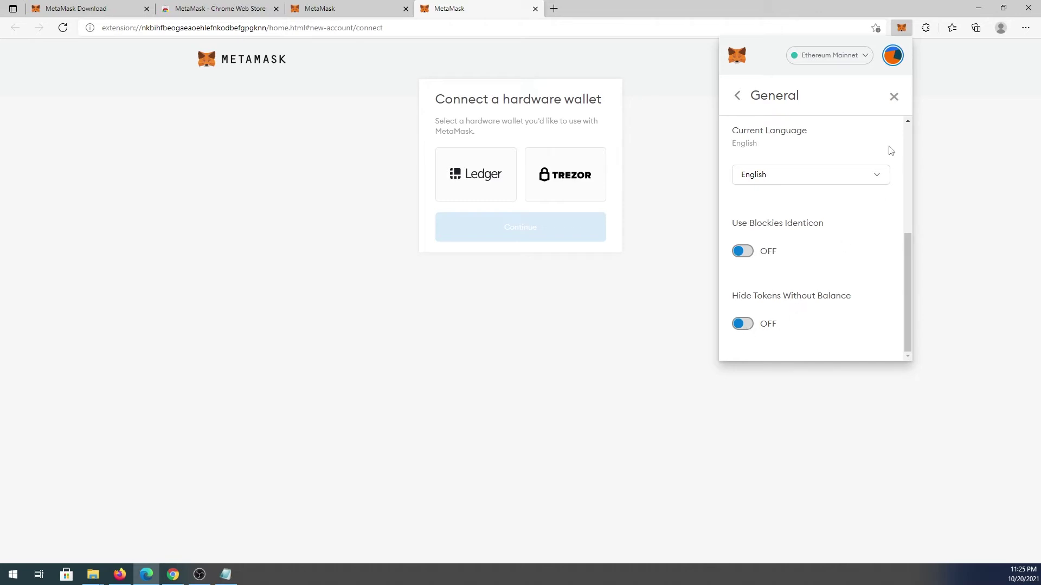
pyautogui.click(745, 96)
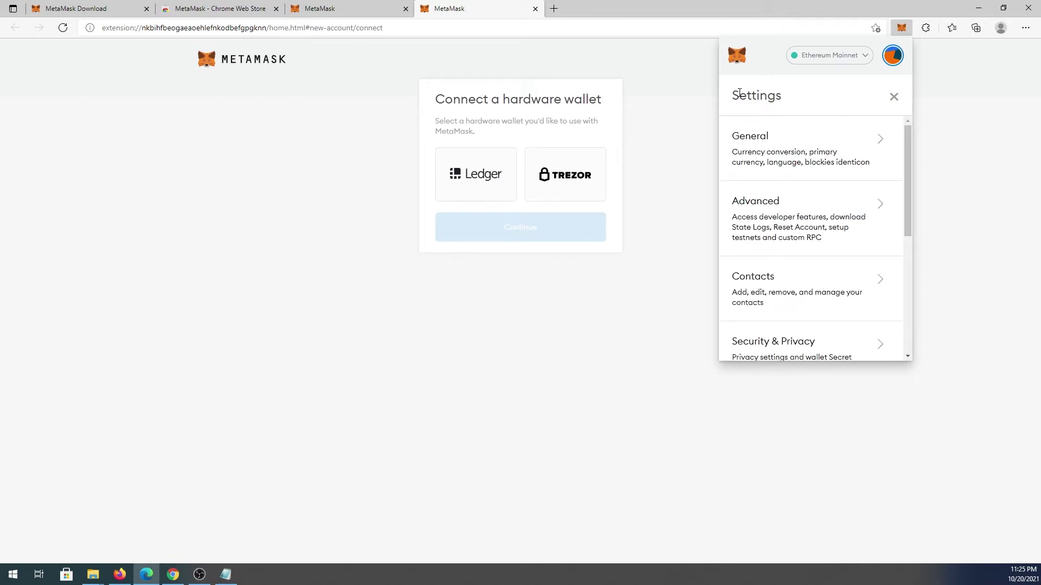
# Step: Look through the Advanced settings, leaving Auto-Lock Timer at 5 minutes, then return to Settings
pyautogui.click(801, 215)
pyautogui.scroll(2, 812, 172)
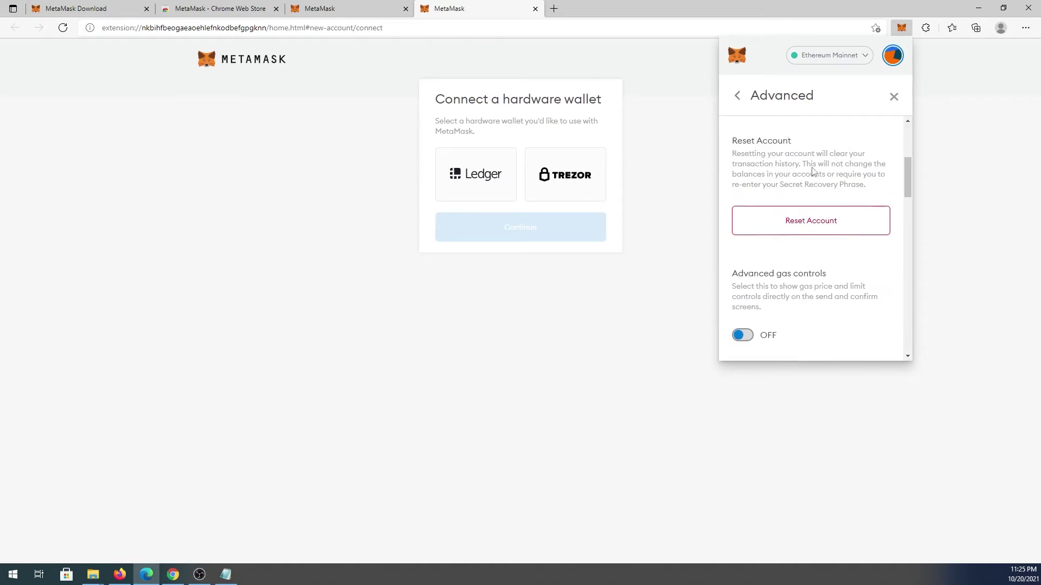
pyautogui.scroll(4, 813, 172)
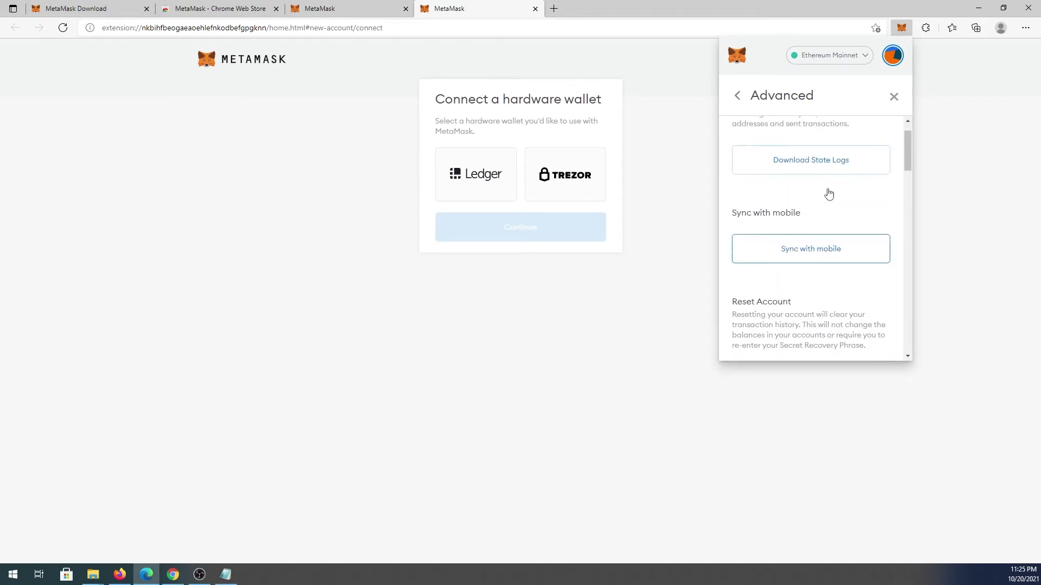
pyautogui.scroll(-8, 820, 184)
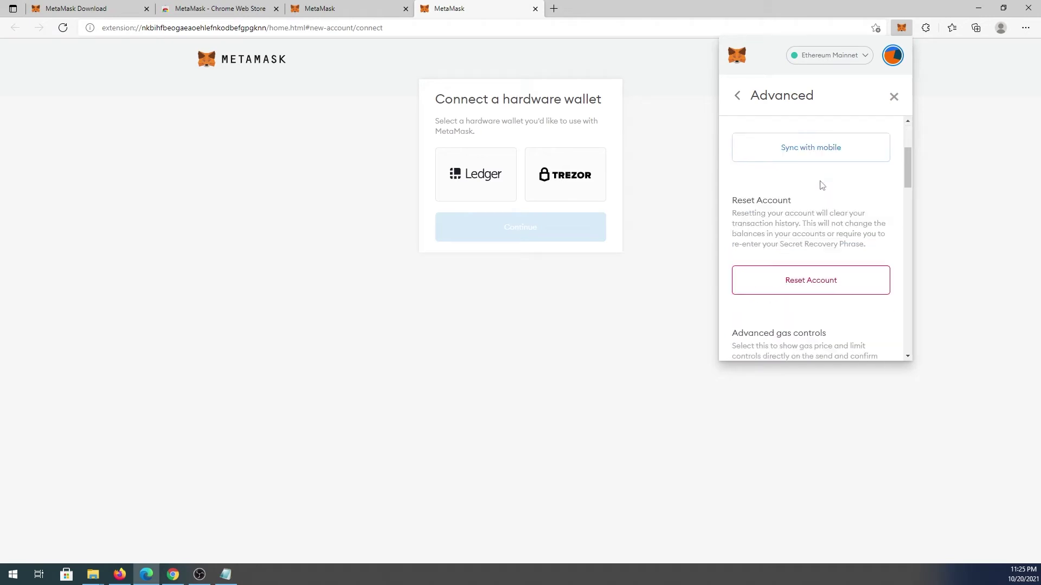
pyautogui.scroll(-4, 786, 200)
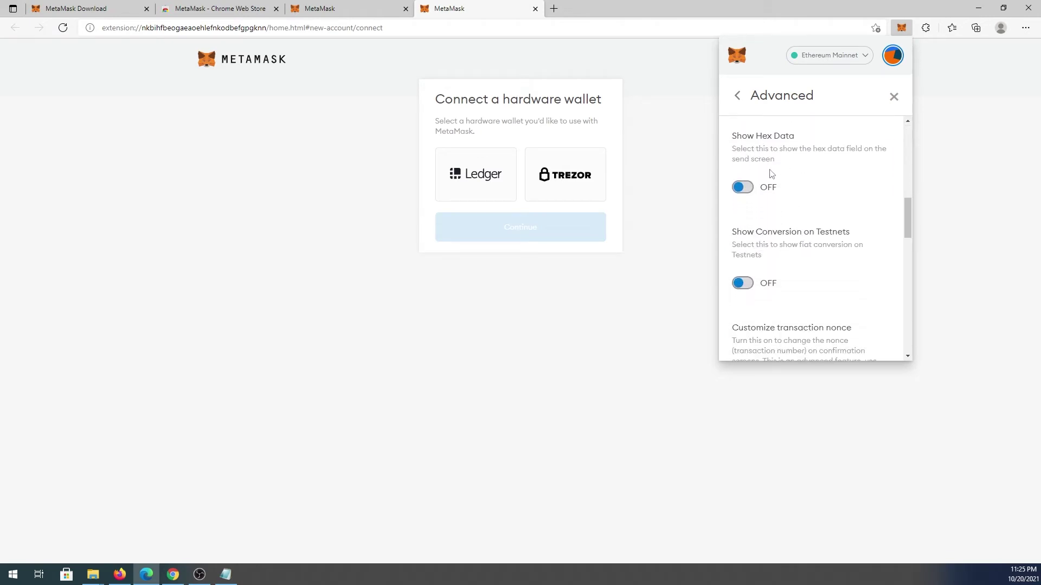
pyautogui.scroll(-6, 794, 171)
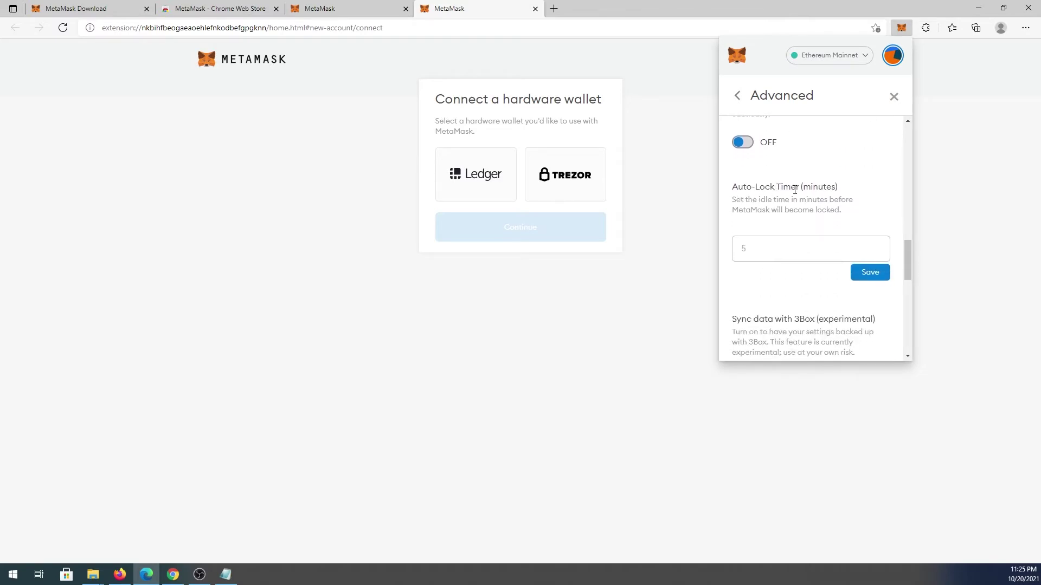
pyautogui.scroll(-1, 795, 190)
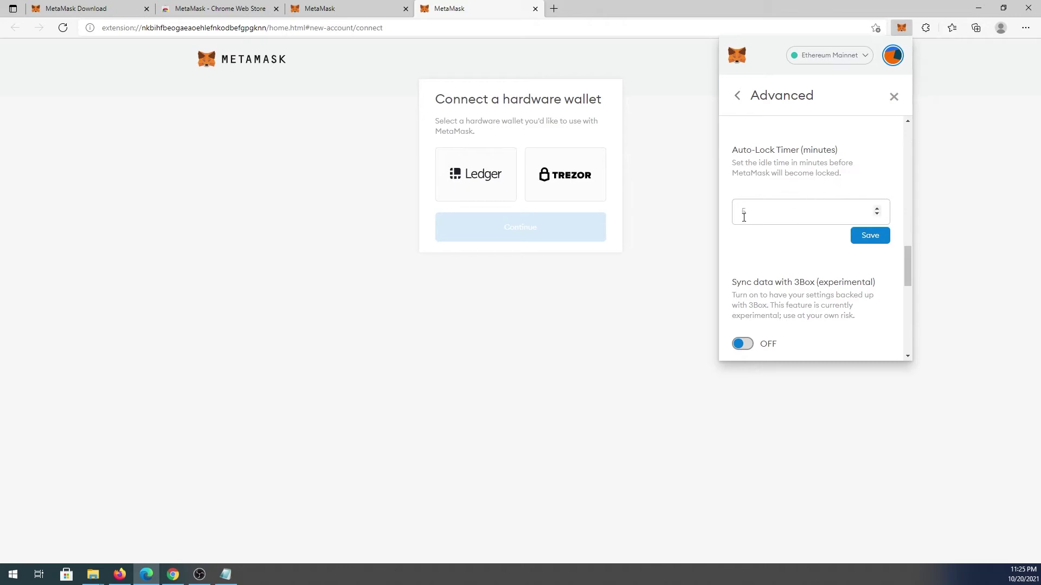
pyautogui.scroll(-2, 779, 217)
pyautogui.scroll(-10, 779, 219)
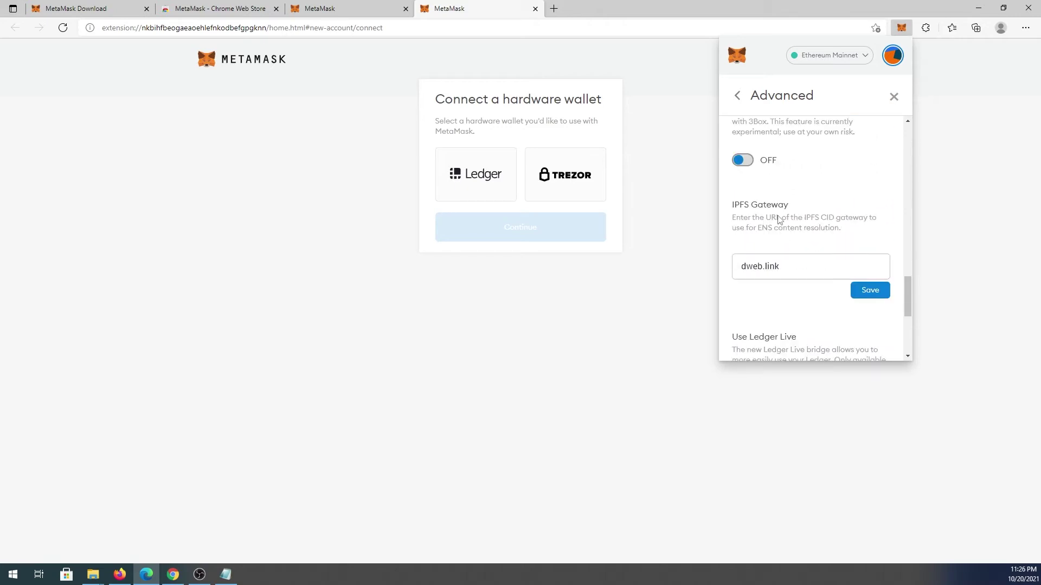
pyautogui.scroll(5, 788, 248)
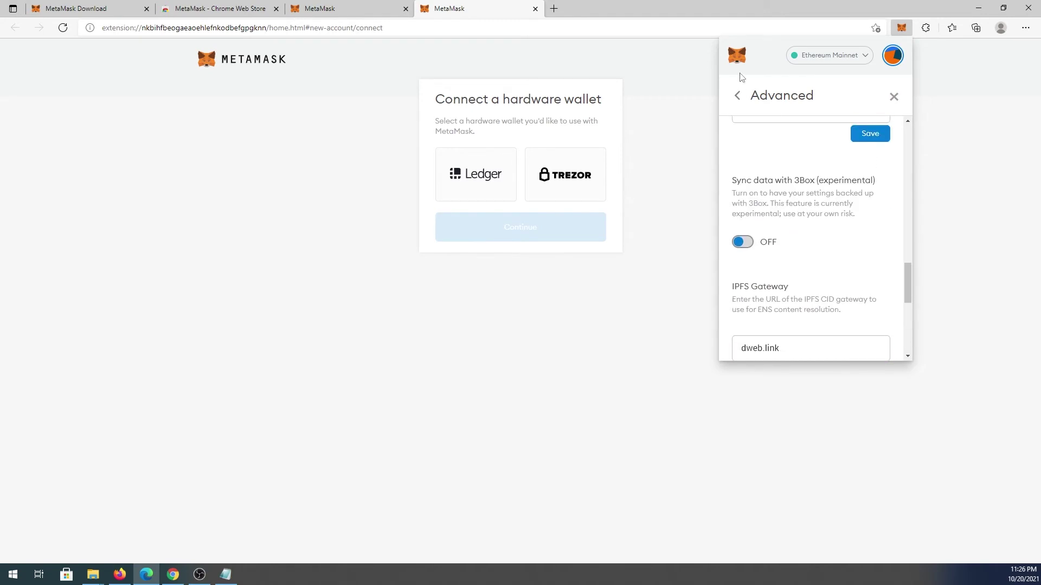
pyautogui.click(739, 96)
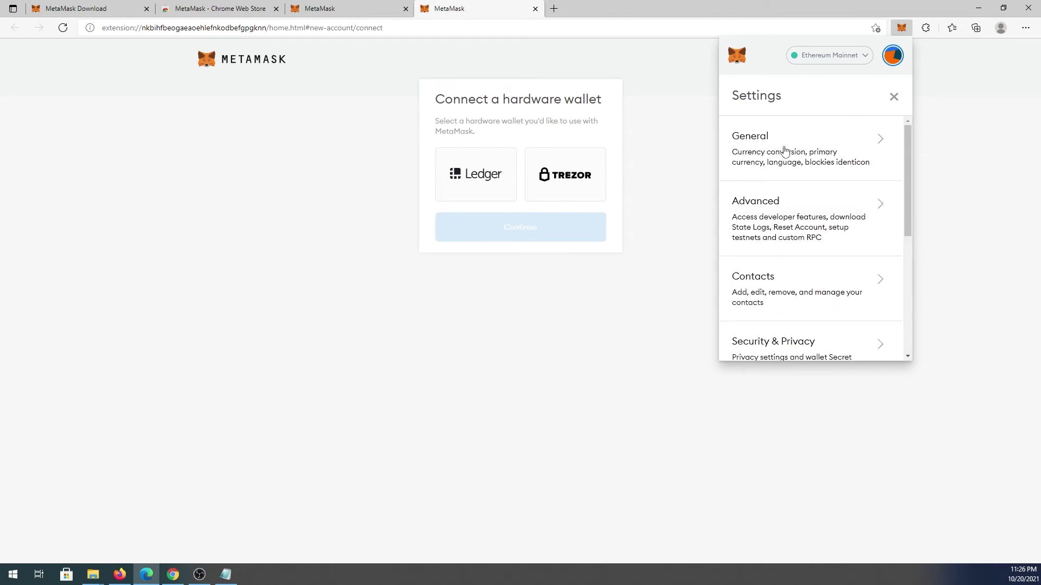
# Step: Look at the Contacts settings page, then go to the Security & Privacy settings
pyautogui.click(792, 274)
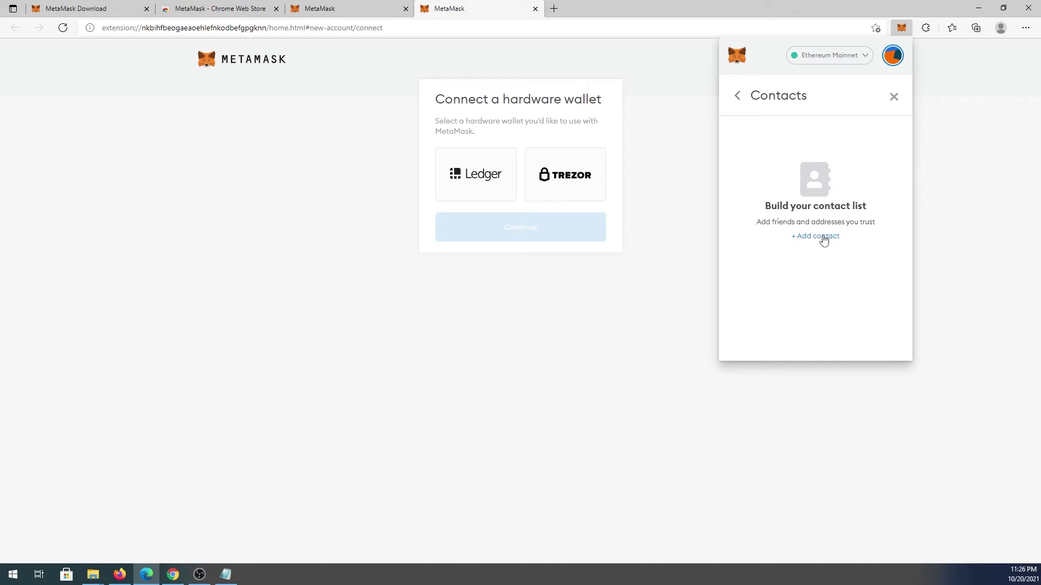
pyautogui.click(738, 96)
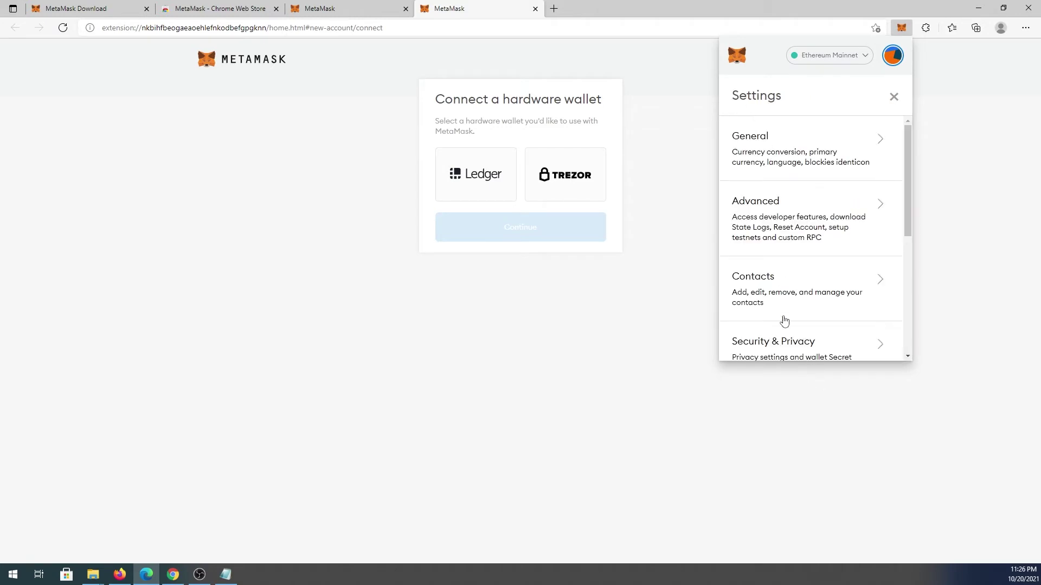
pyautogui.scroll(-2, 786, 314)
pyautogui.click(809, 276)
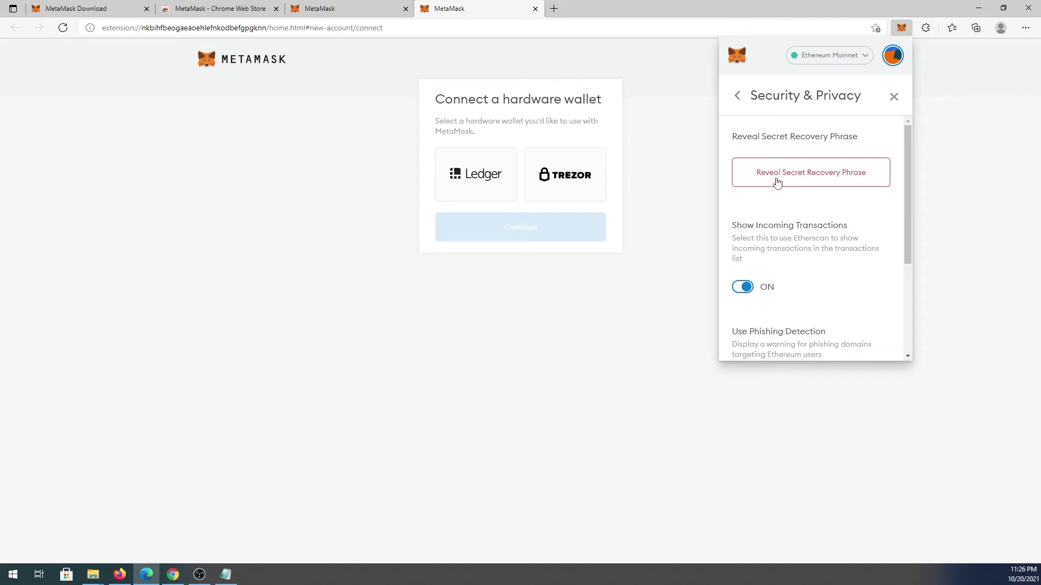
# Step: Reveal the Secret Recovery Phrase using the wallet password, then close it
pyautogui.click(806, 179)
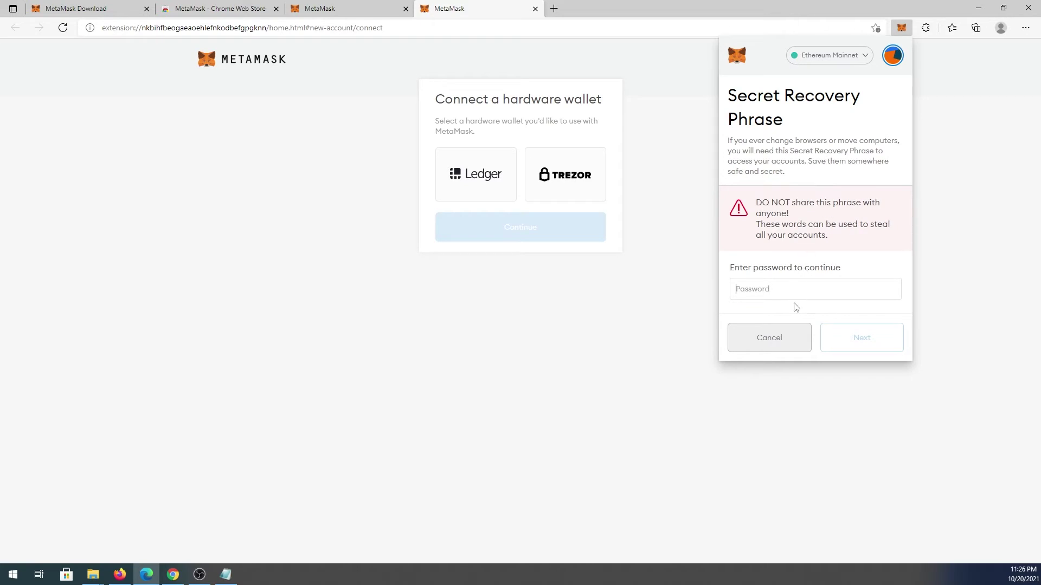
pyautogui.click(780, 289)
pyautogui.write('••••••••••')
pyautogui.click(855, 345)
pyautogui.scroll(-1, 786, 264)
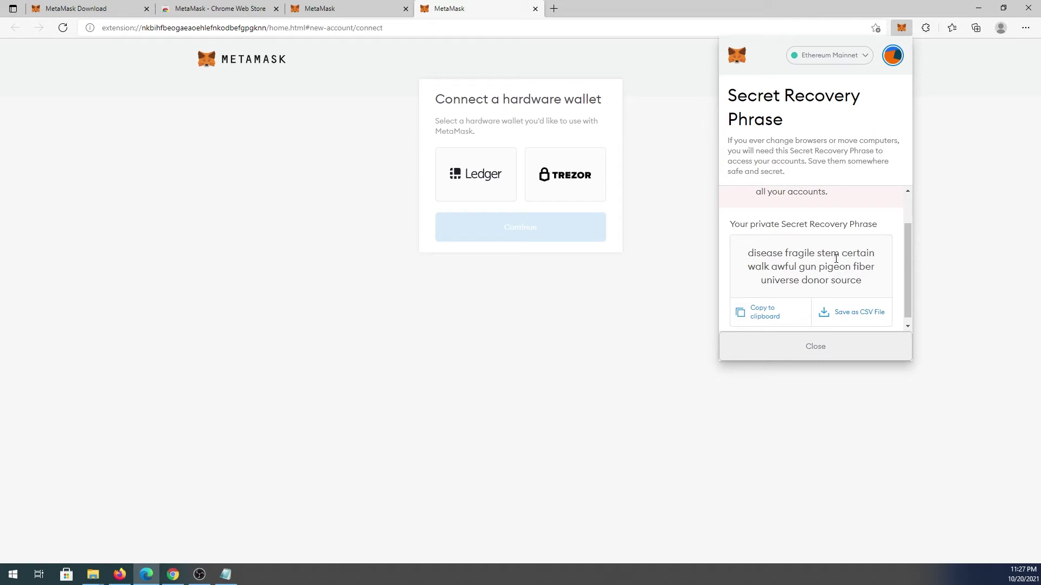
pyautogui.click(815, 346)
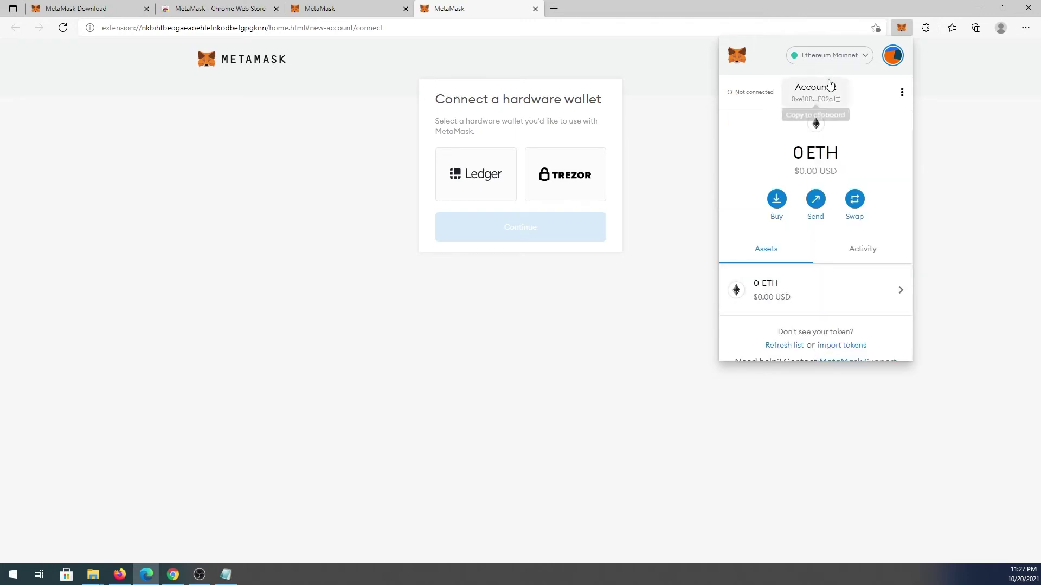
pyautogui.click(893, 55)
pyautogui.click(774, 293)
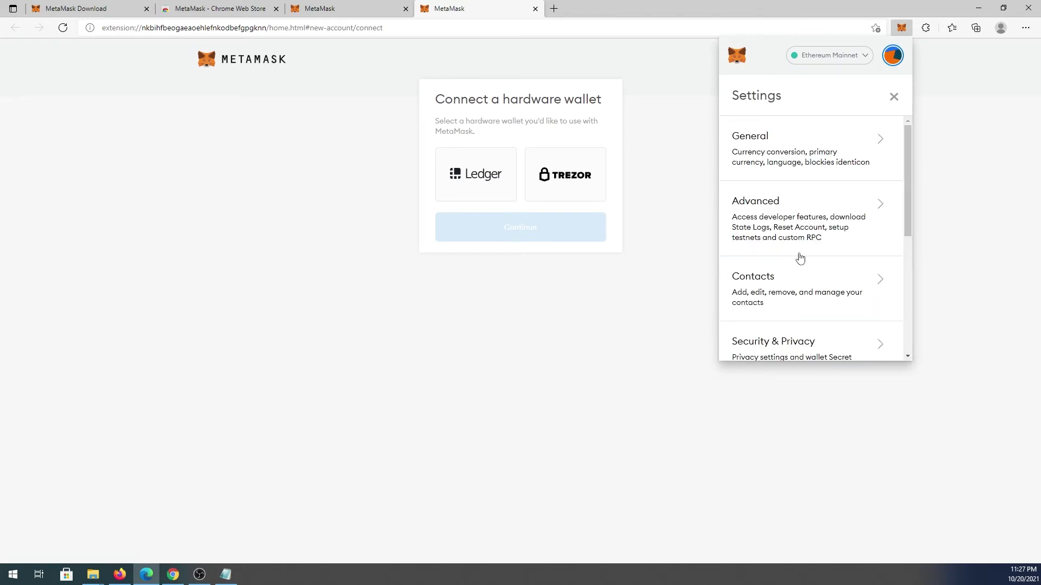
pyautogui.scroll(-4, 800, 258)
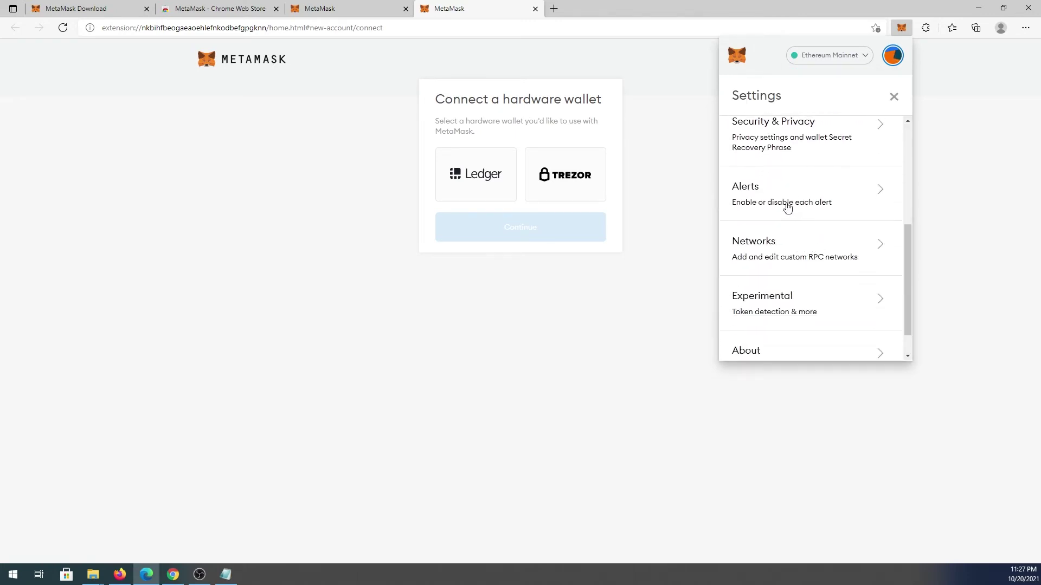
pyautogui.click(754, 212)
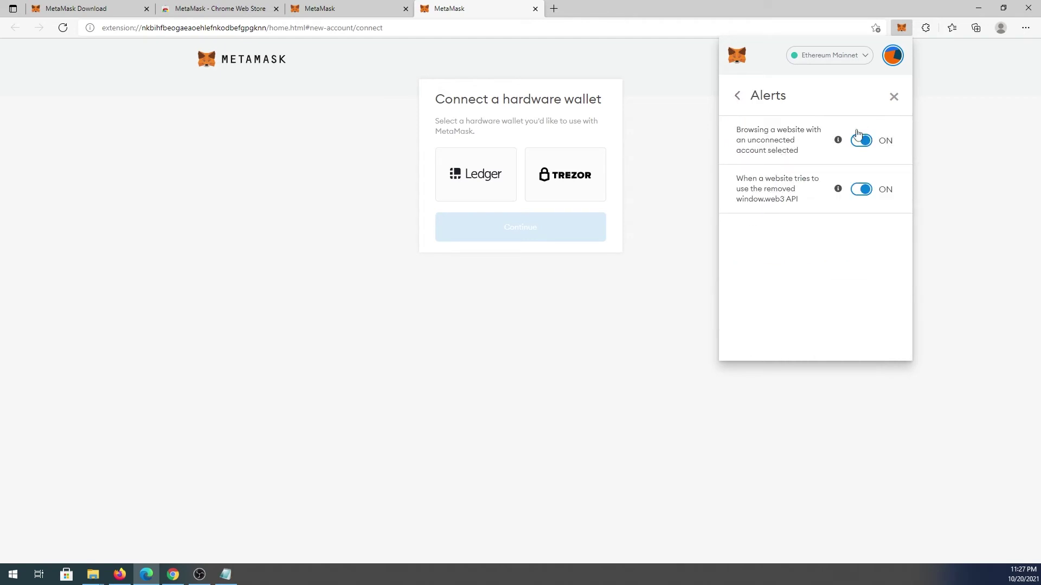
pyautogui.click(738, 96)
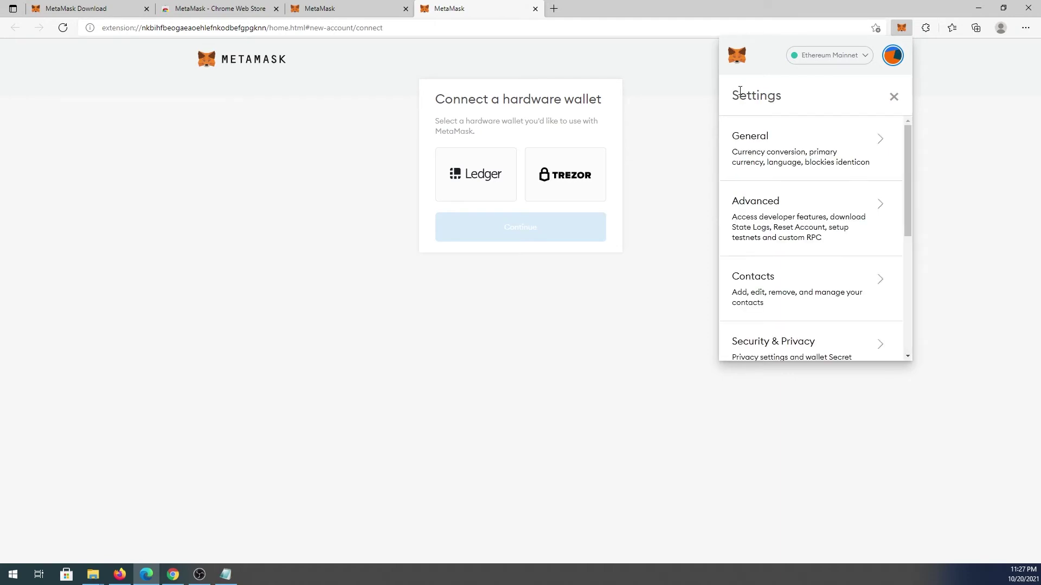
pyautogui.scroll(-3, 787, 212)
pyautogui.scroll(-1, 786, 211)
pyautogui.click(800, 261)
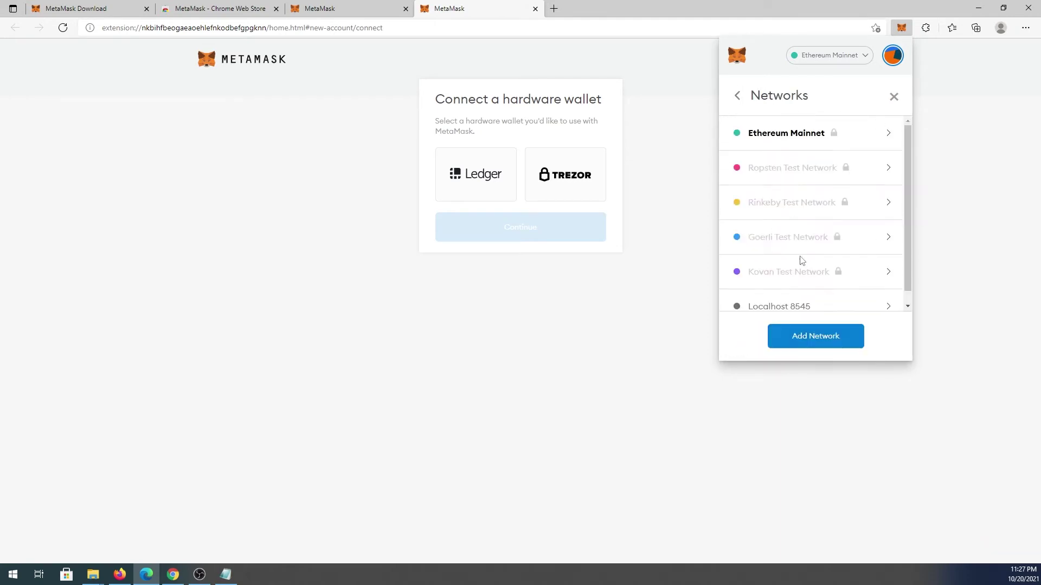
pyautogui.scroll(-1, 835, 179)
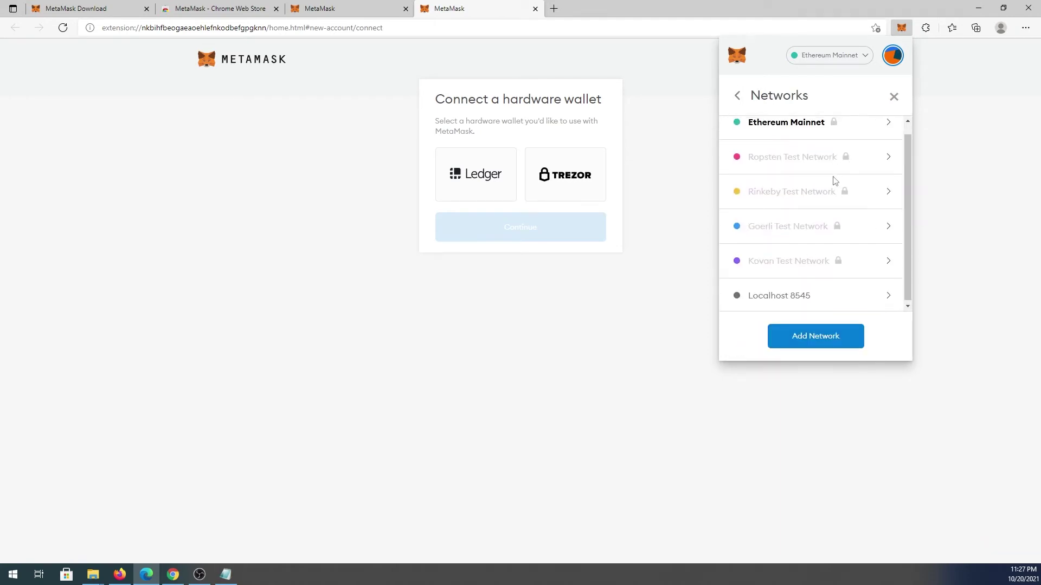
pyautogui.scroll(1, 834, 177)
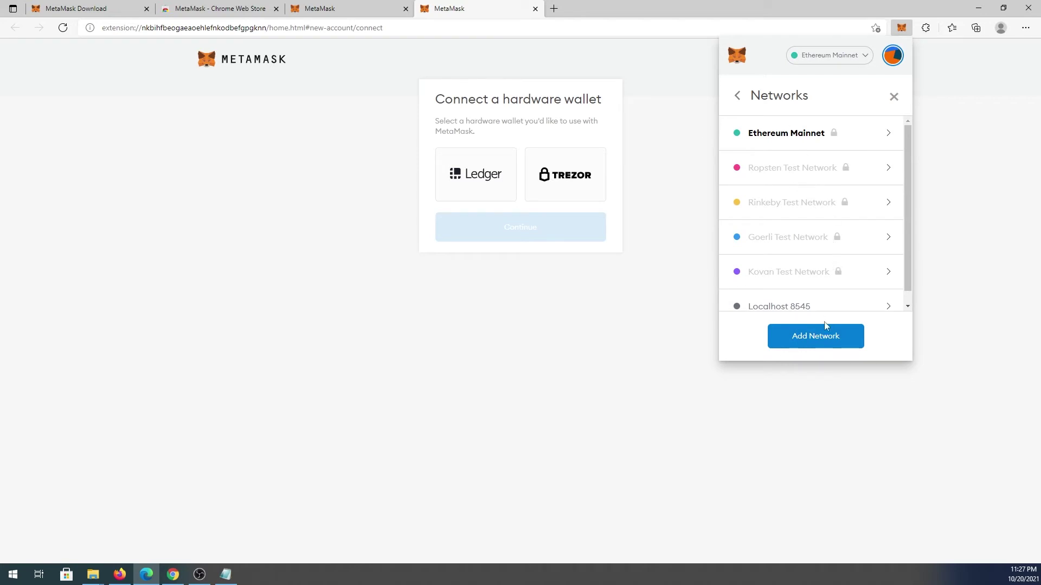
pyautogui.click(810, 339)
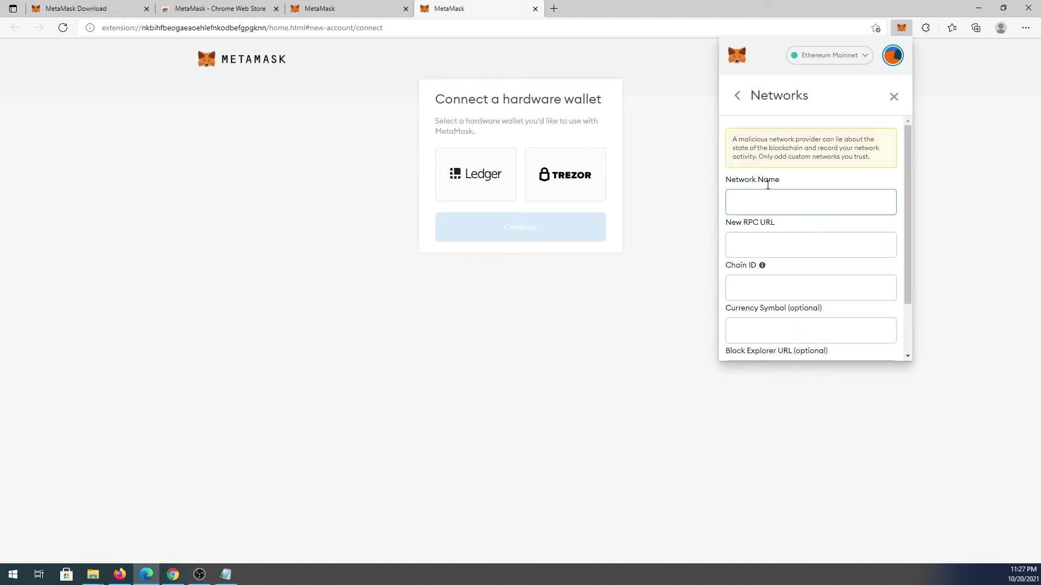
pyautogui.scroll(-2, 797, 239)
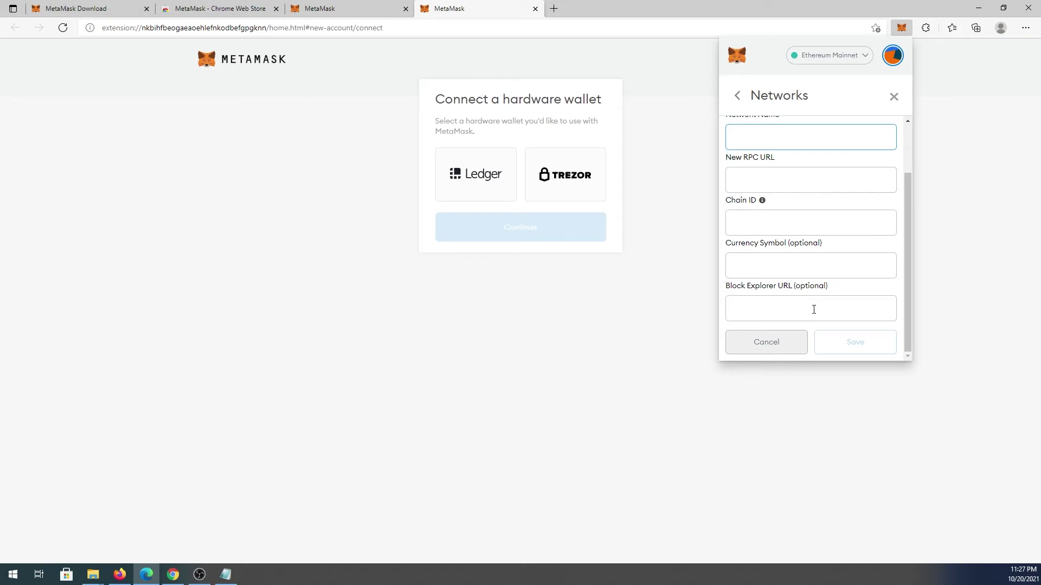
pyautogui.click(792, 343)
pyautogui.scroll(-5, 782, 239)
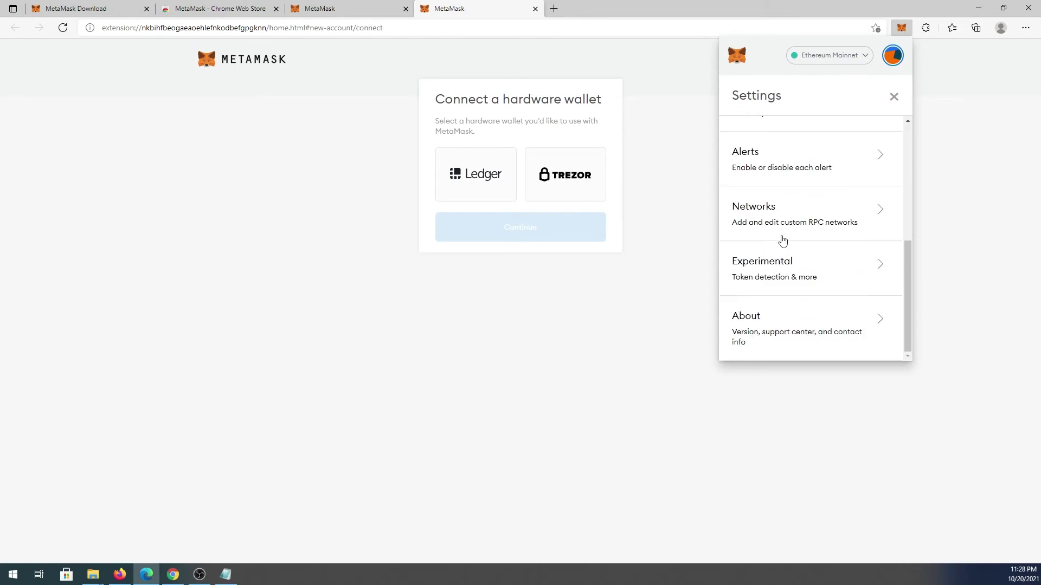
pyautogui.click(799, 263)
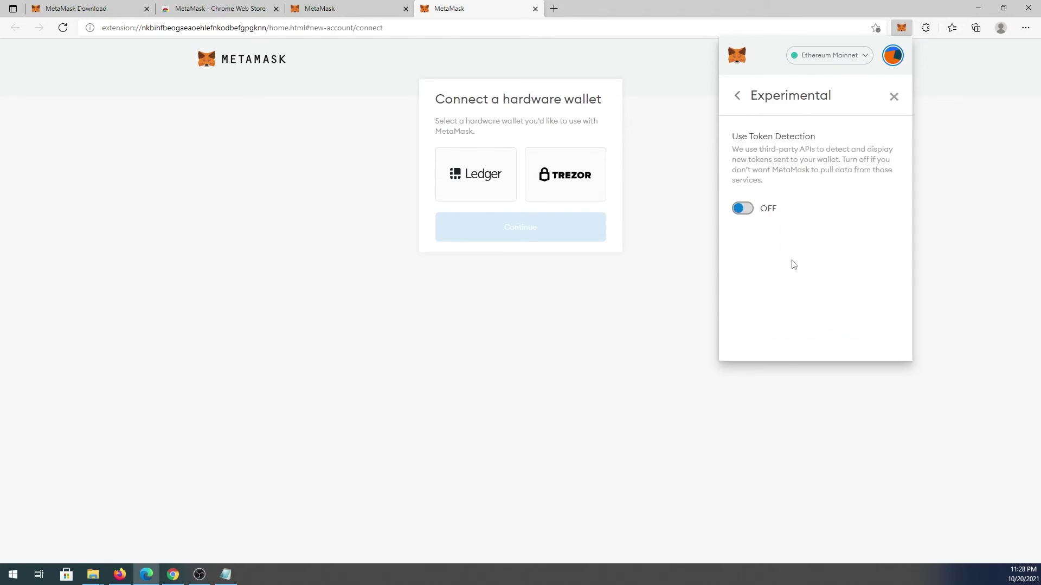
pyautogui.click(737, 93)
pyautogui.scroll(-5, 783, 198)
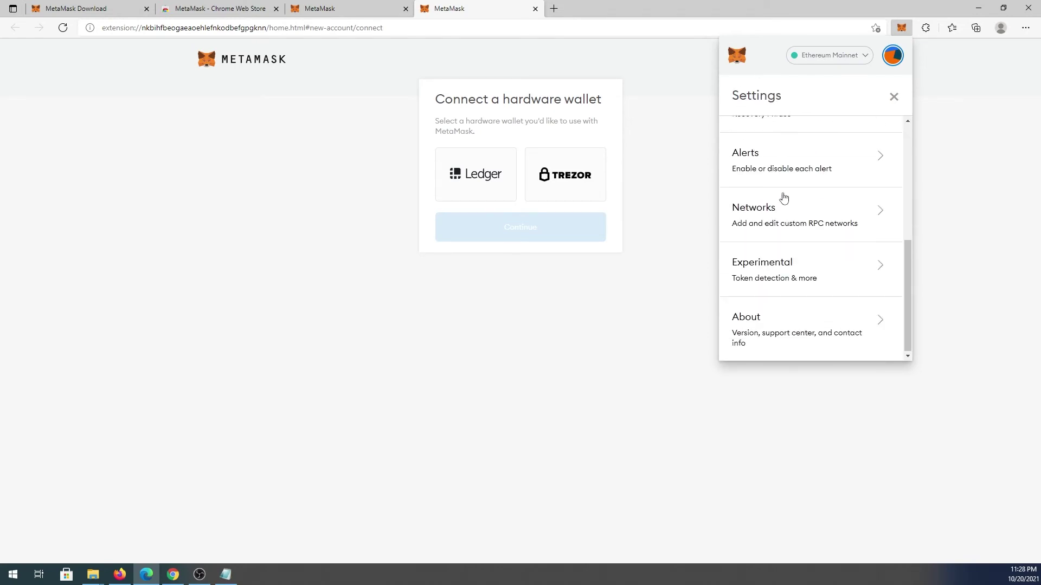
pyautogui.click(784, 333)
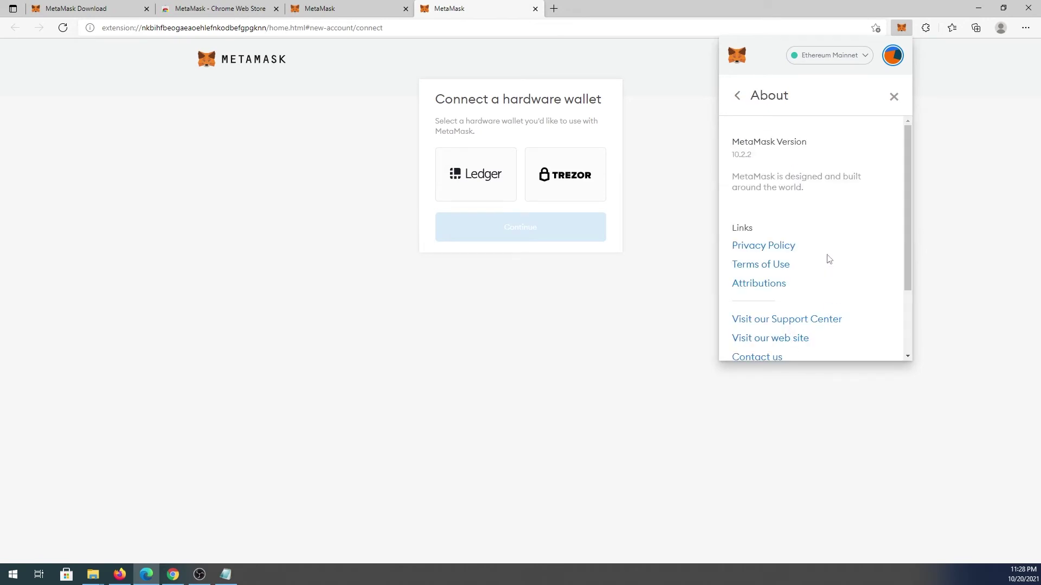
pyautogui.scroll(-3, 811, 177)
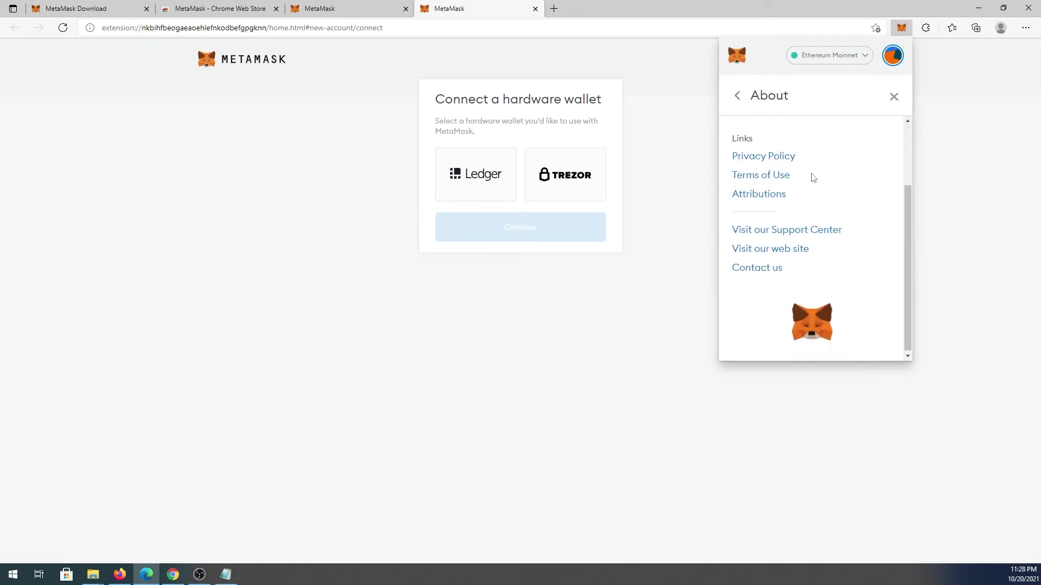
pyautogui.scroll(3, 811, 177)
pyautogui.click(893, 97)
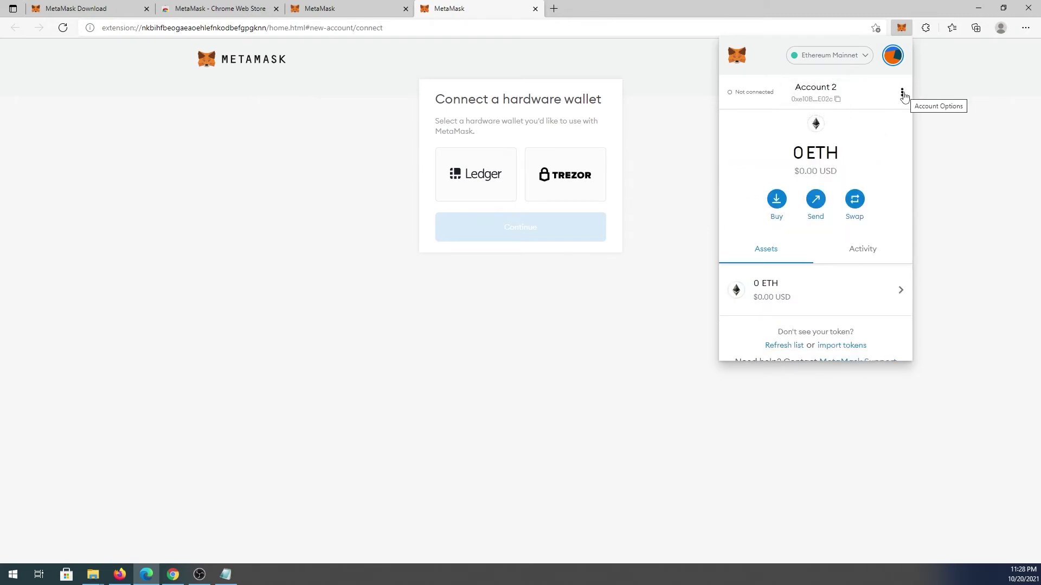
# Step: View Account 2's address and QR code in Account details, then reopen the account options menu
pyautogui.click(903, 94)
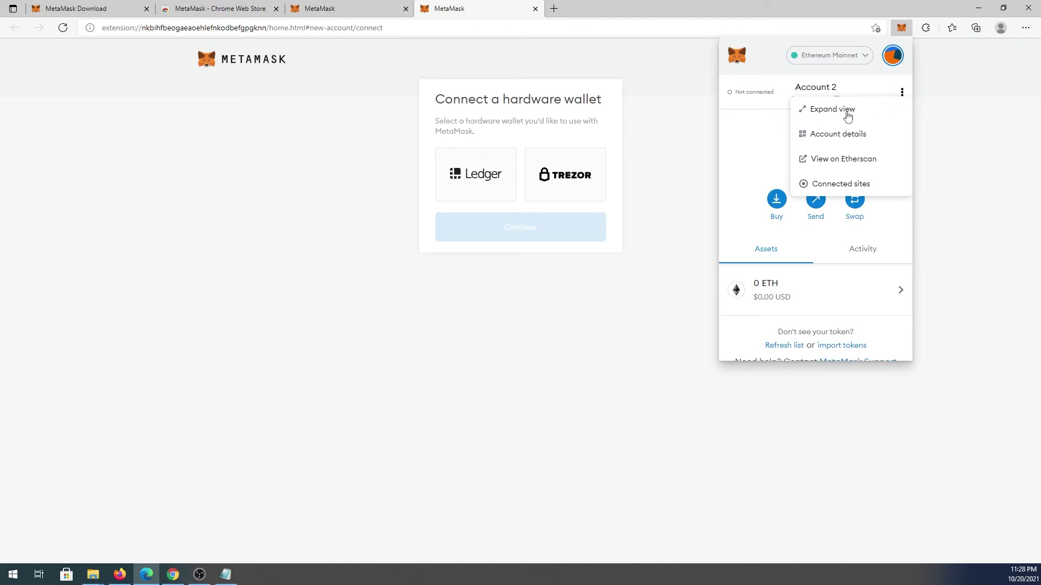
pyautogui.click(856, 136)
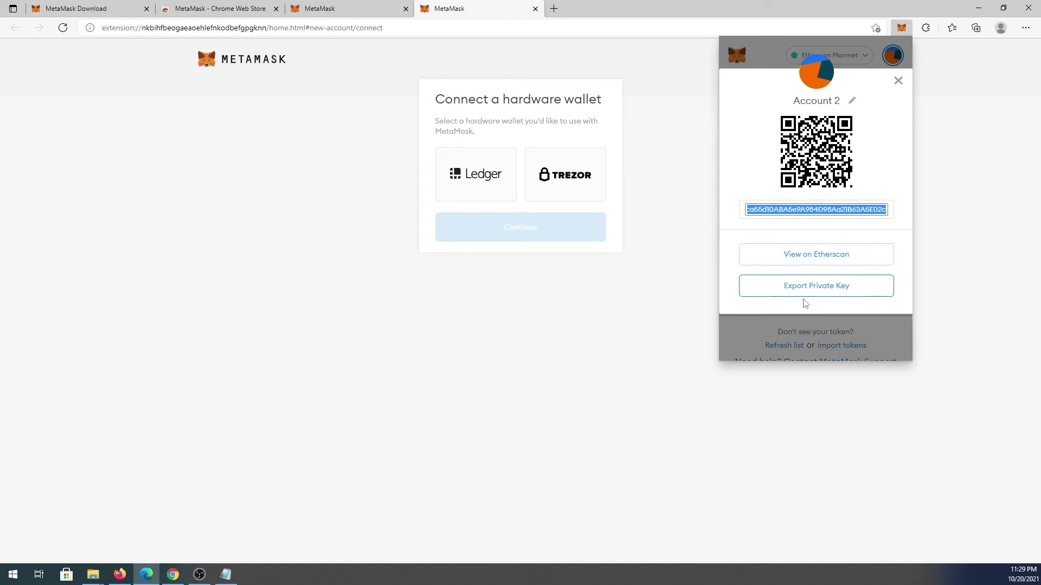
pyautogui.click(898, 79)
pyautogui.click(901, 92)
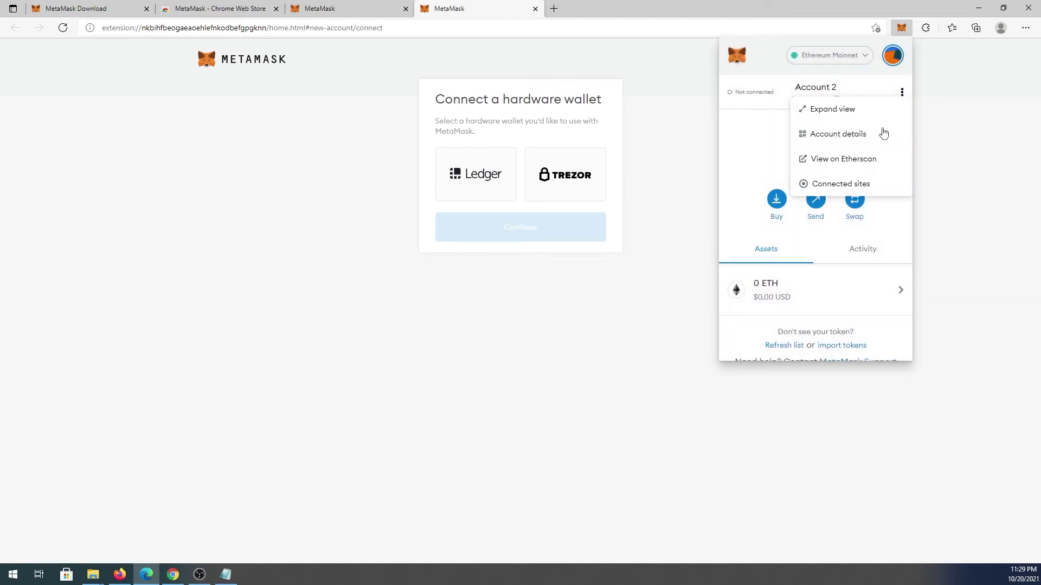
# Step: Open Account 2's address on Etherscan, then return to MetaMask's account options menu
pyautogui.click(848, 164)
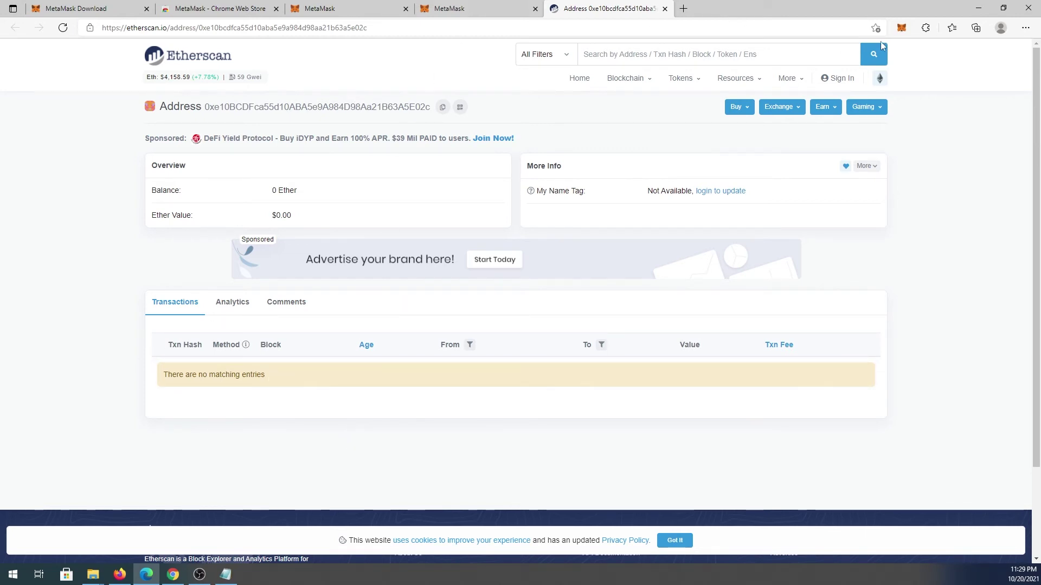
pyautogui.click(473, 10)
pyautogui.click(901, 28)
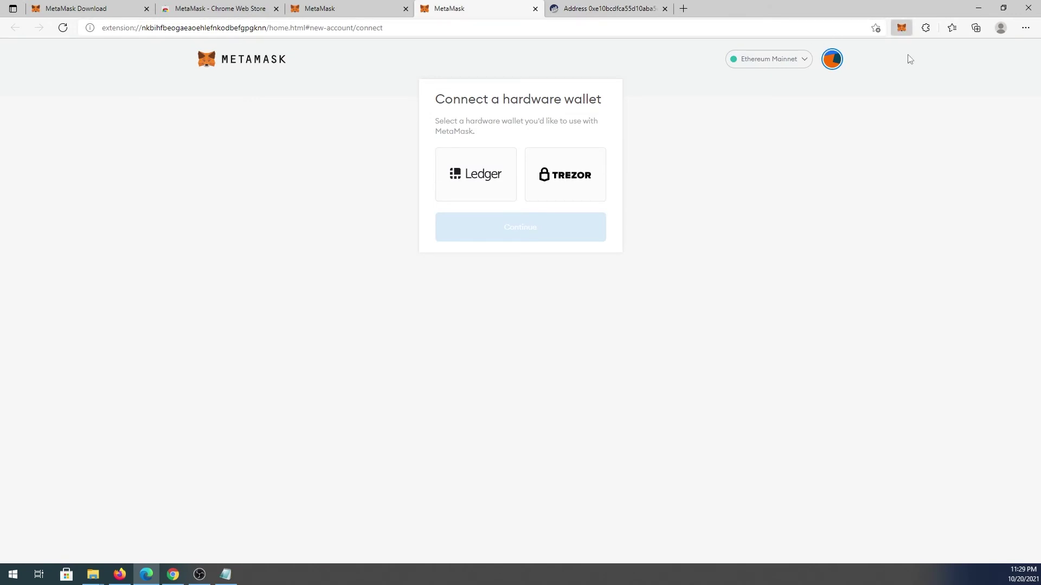
pyautogui.click(901, 92)
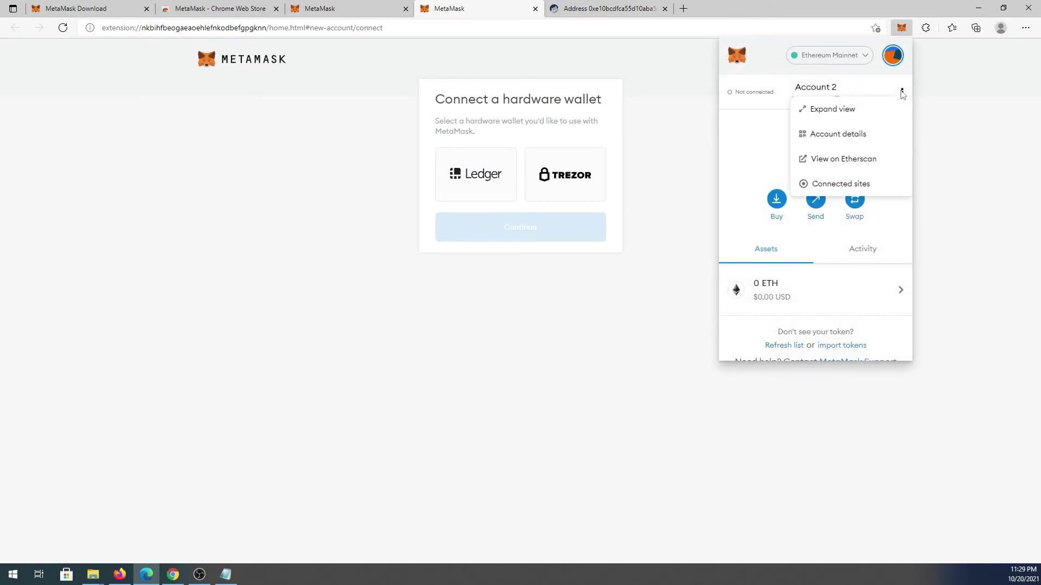
# Step: Check Account 2's connected sites and copy its wallet address
pyautogui.click(859, 185)
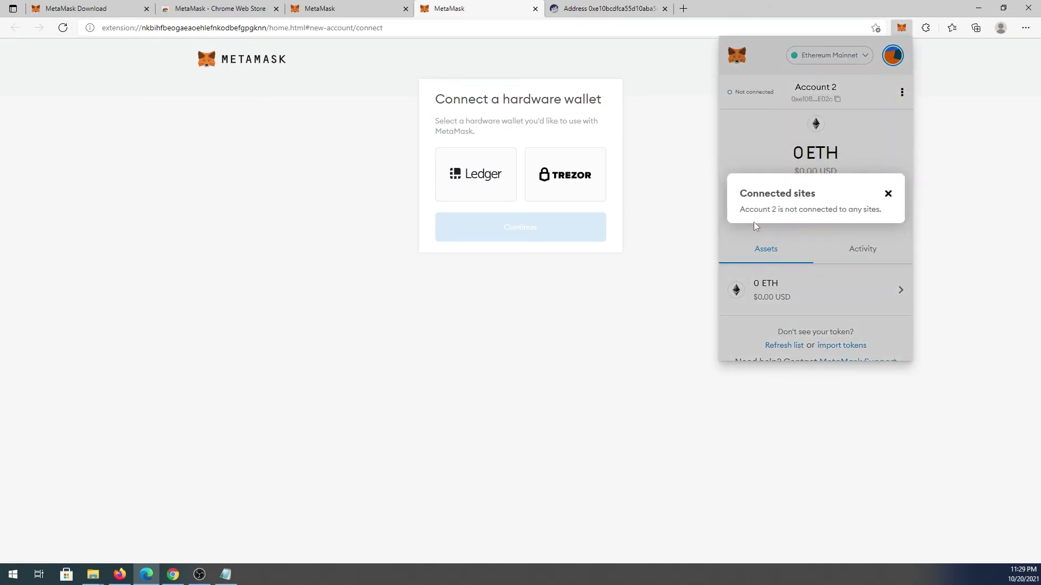
pyautogui.click(888, 194)
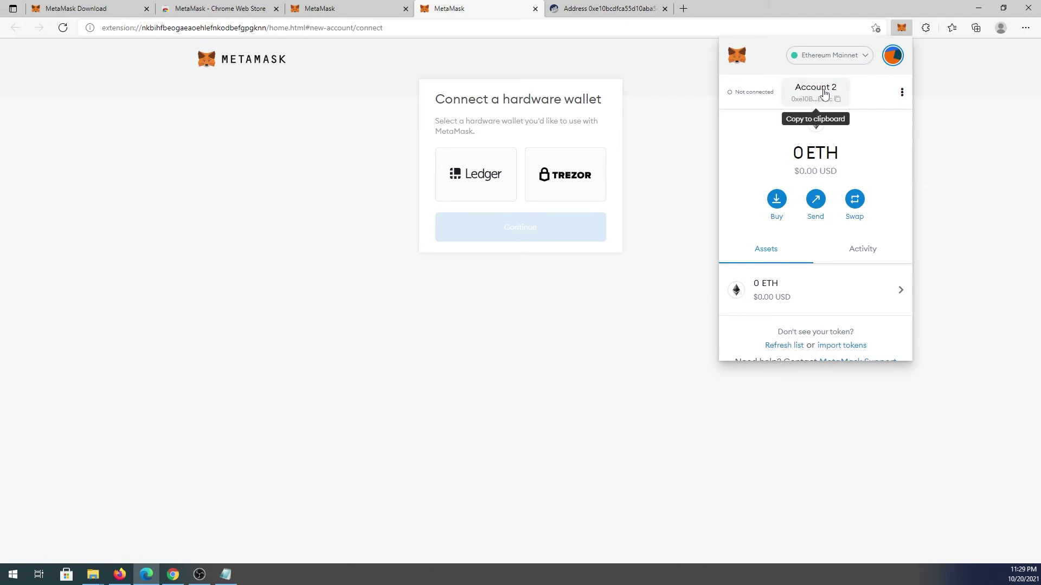
pyautogui.click(843, 102)
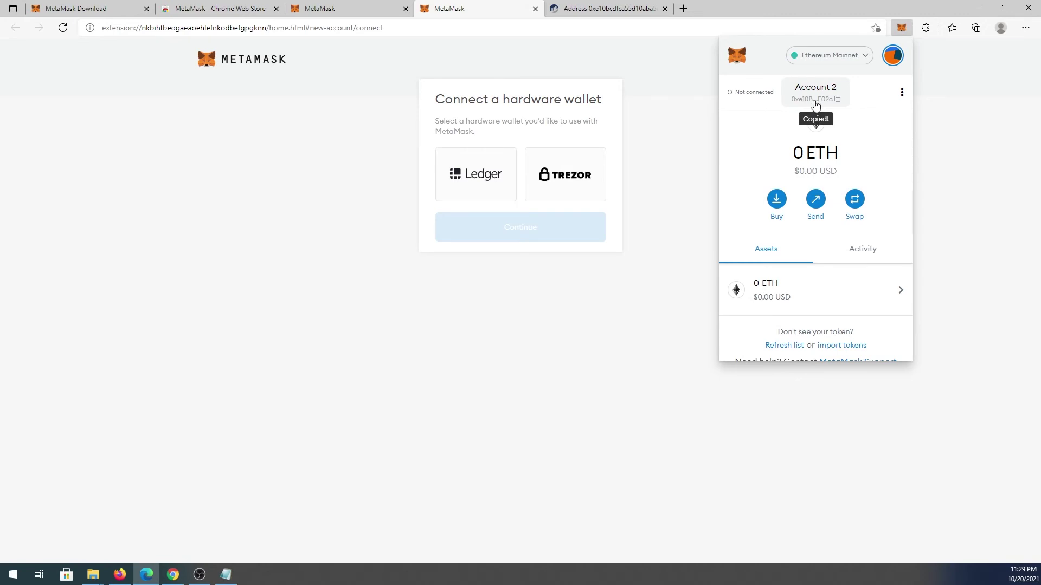
# Step: Paste the copied address into the Etherscan search box
pyautogui.click(624, 11)
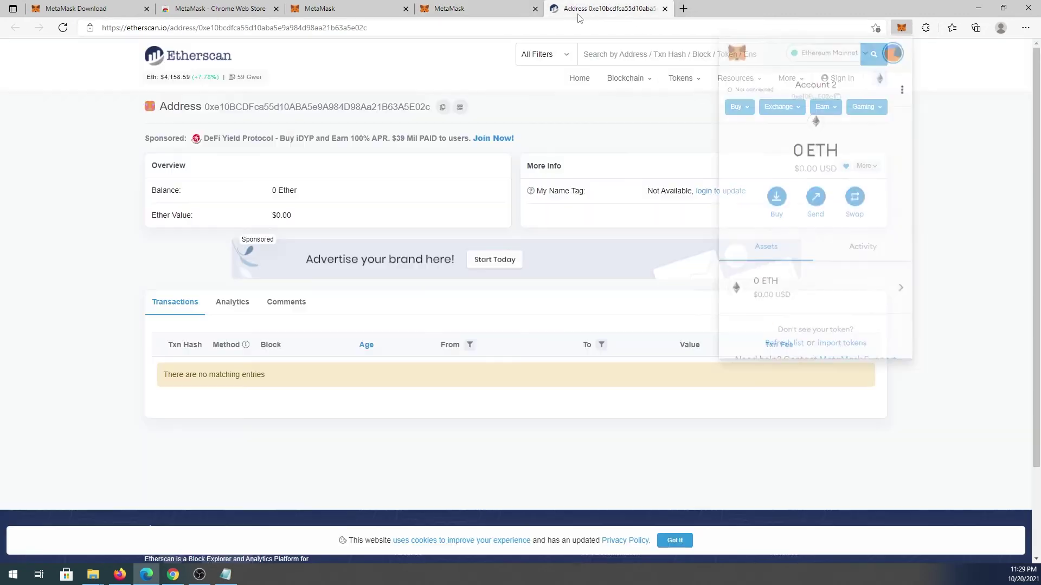
pyautogui.rightClick(648, 55)
pyautogui.click(699, 163)
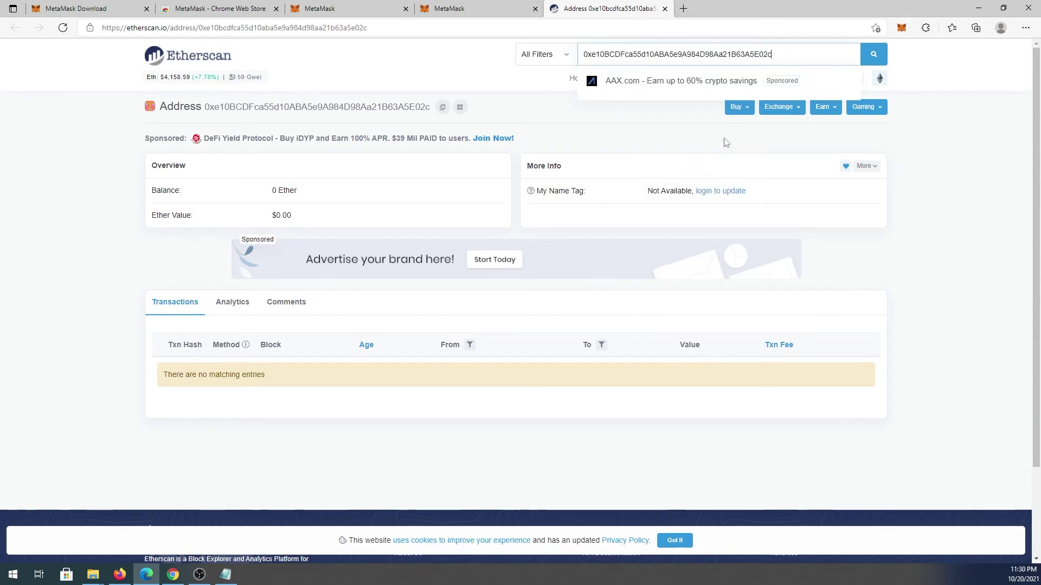
# Step: Search Etherscan for the address, then confirm in MetaMask that Account 2 has no activity and 0 ETH
pyautogui.click(873, 54)
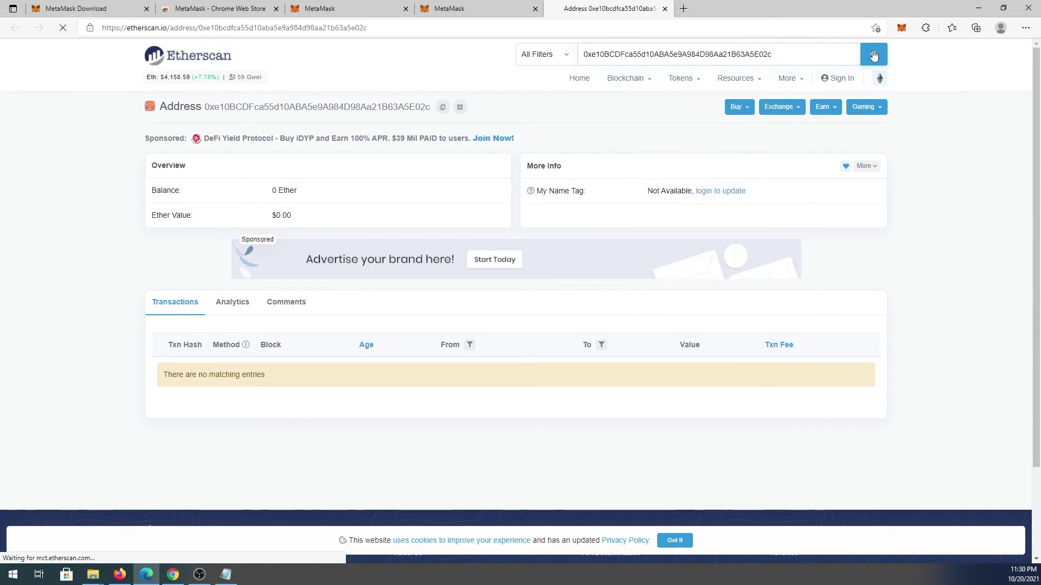
pyautogui.click(488, 9)
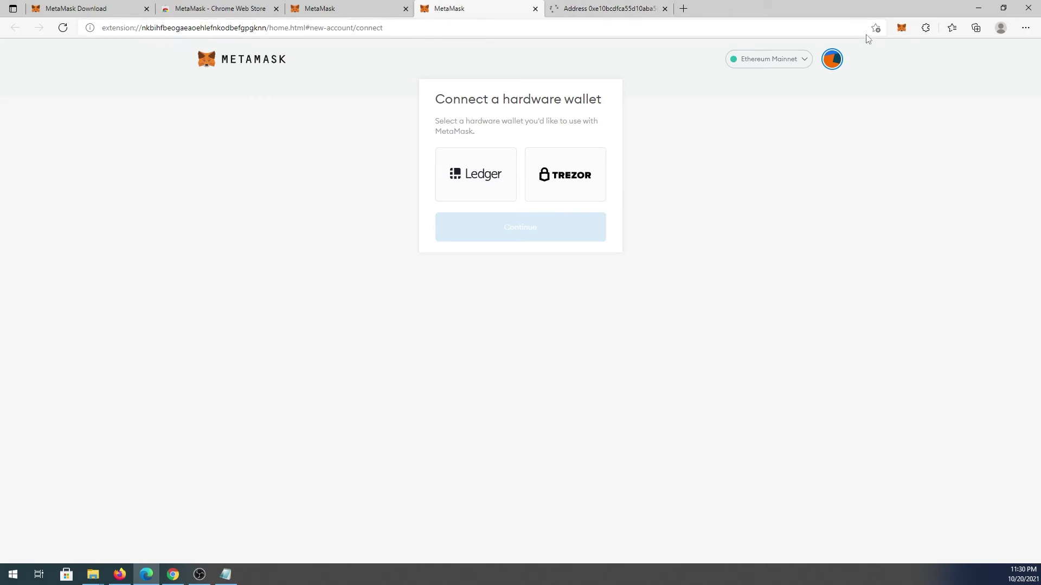
pyautogui.click(902, 27)
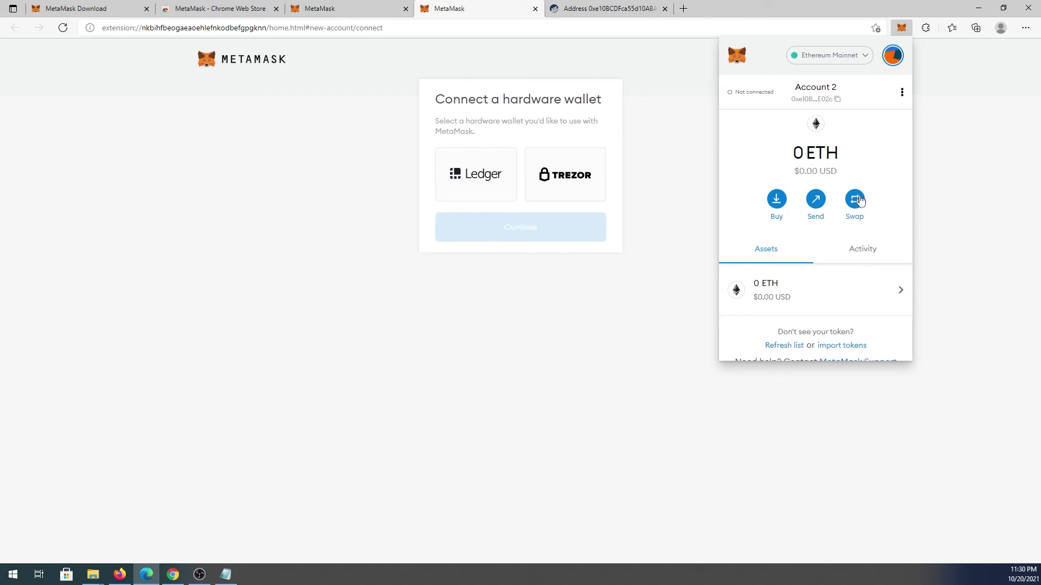
pyautogui.click(867, 249)
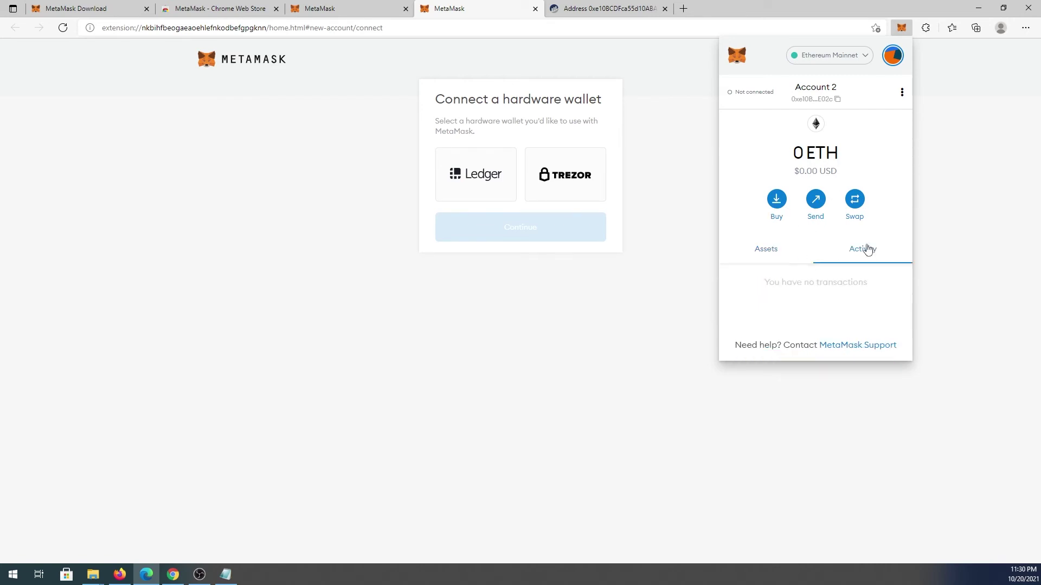
pyautogui.click(777, 249)
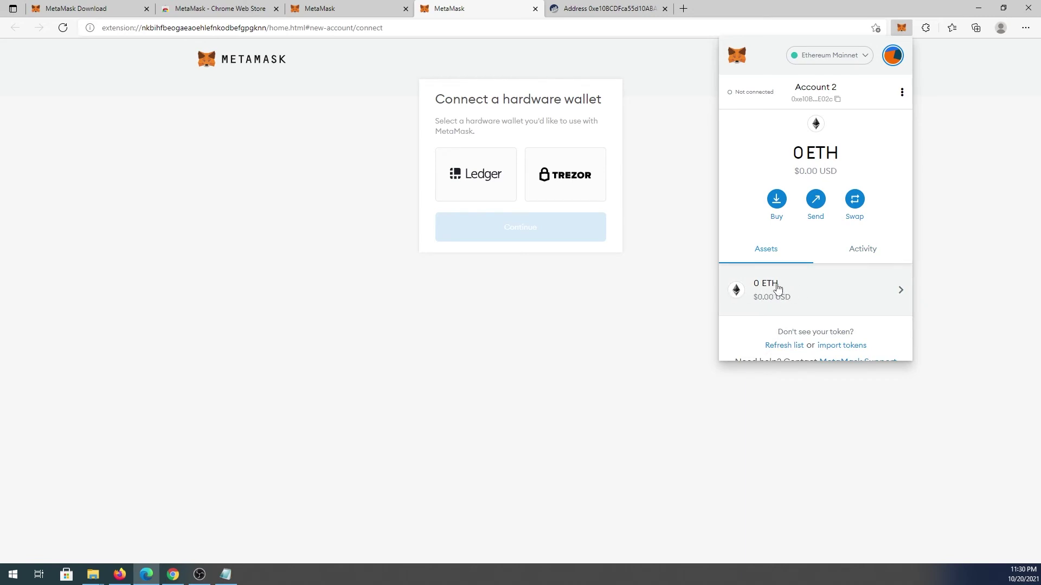
pyautogui.scroll(-1, 777, 289)
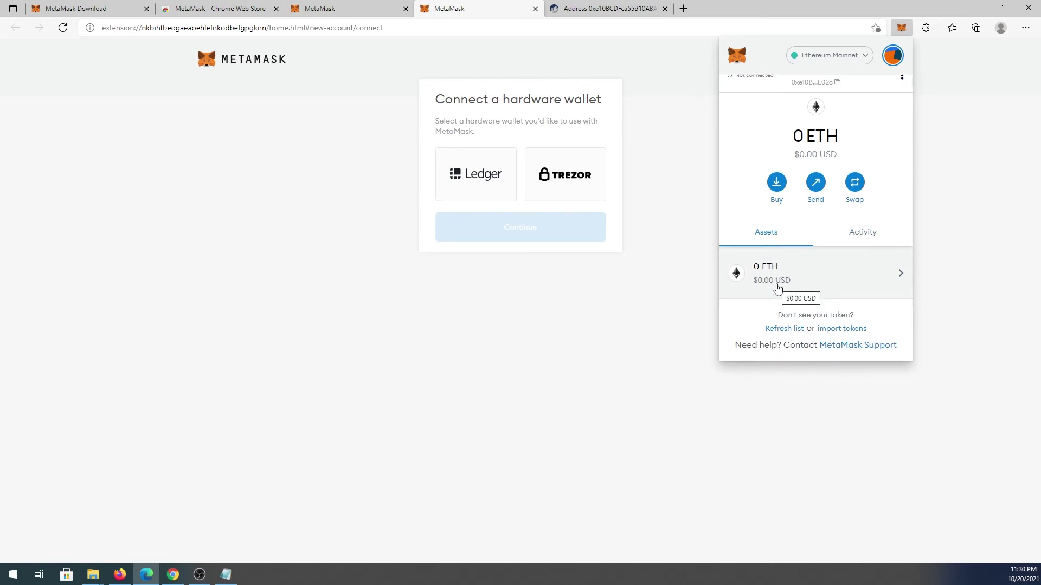
pyautogui.scroll(1, 778, 287)
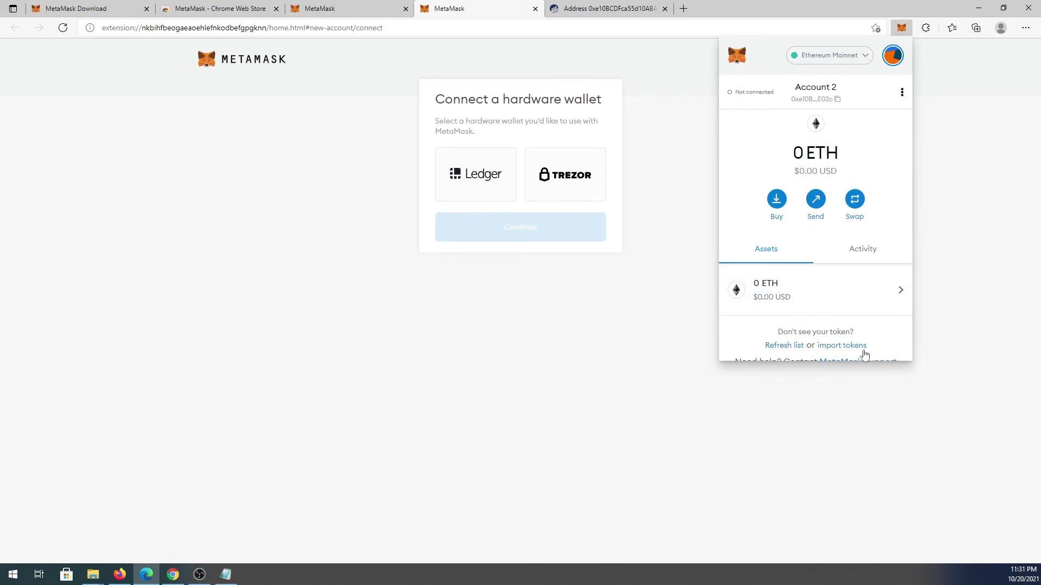
# Step: Review the Custom Token fields in Import Tokens down to Token Decimal, then dismiss the popup
pyautogui.click(833, 347)
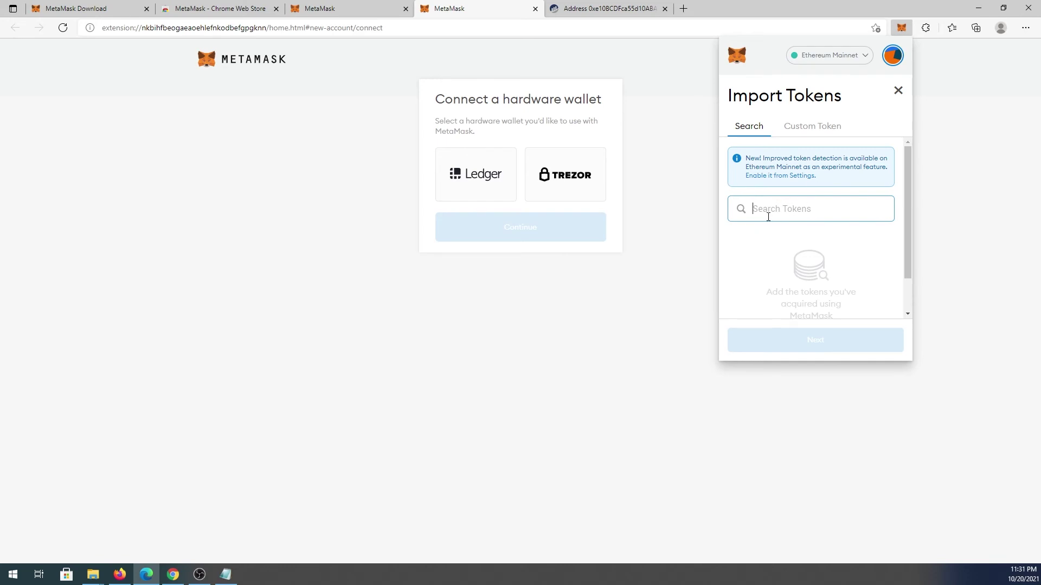
pyautogui.click(809, 130)
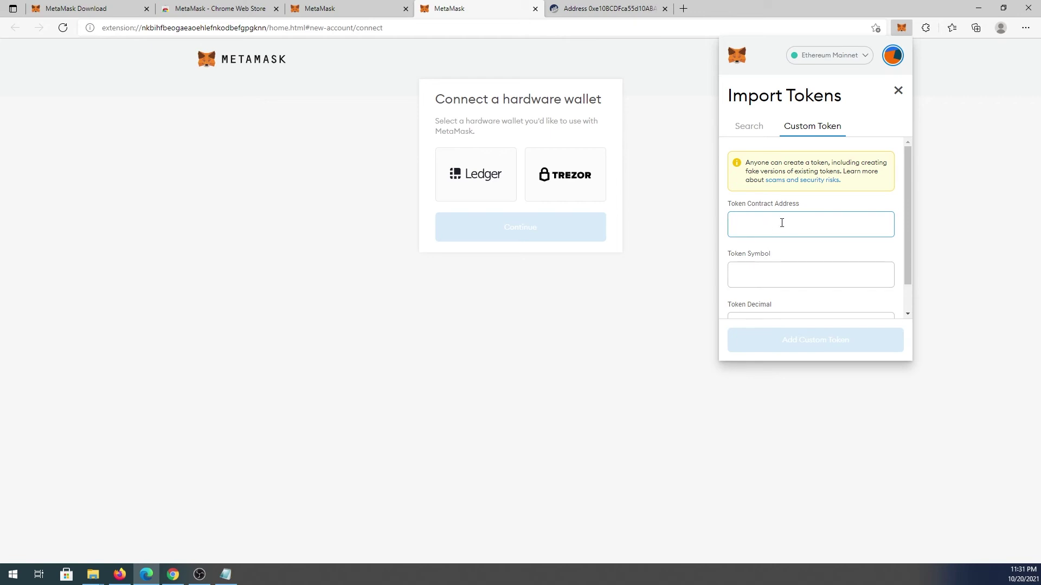
pyautogui.scroll(-1, 775, 219)
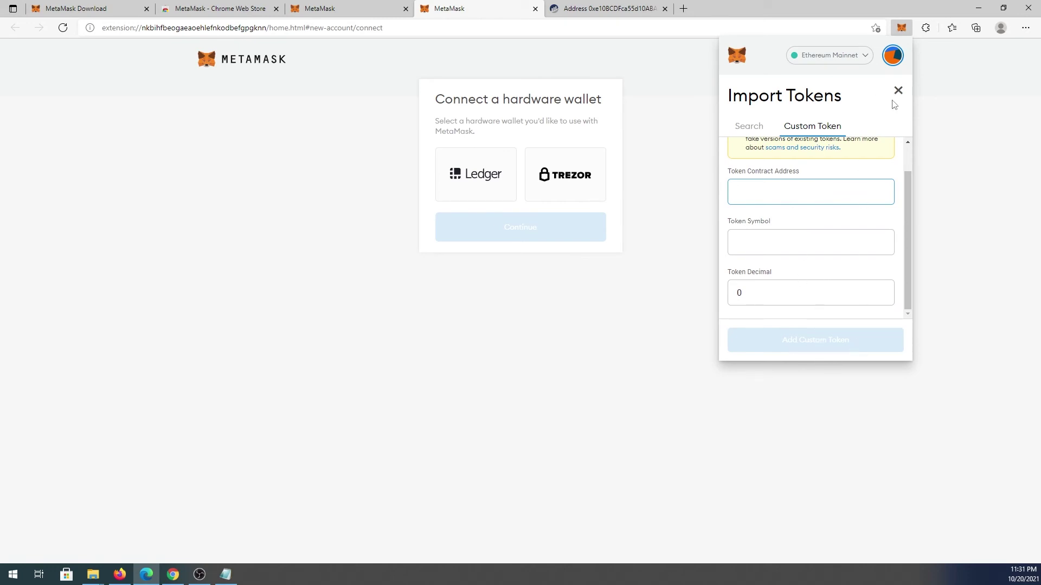
pyautogui.click(260, 32)
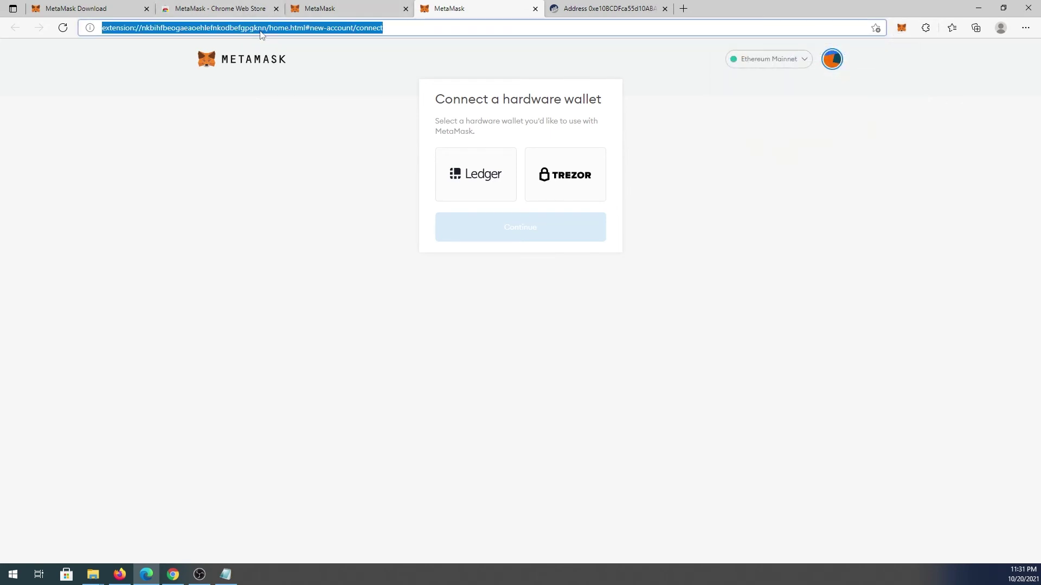
# Step: Open Tether (USDT) on coingecko.com, copy its contract address, and cancel MetaMask's suggested import
pyautogui.write('coinge')
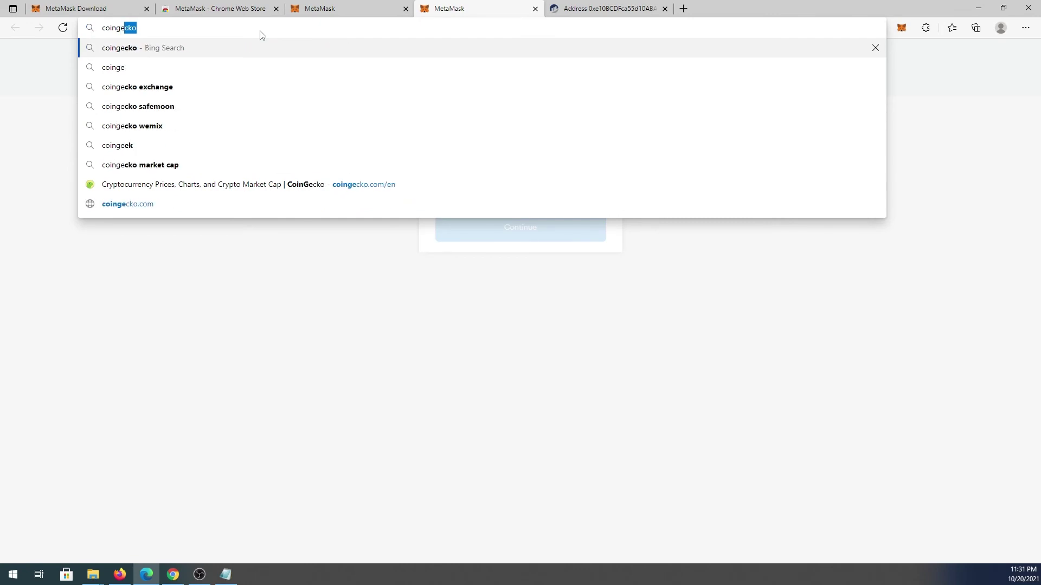
pyautogui.write('cko.com')
pyautogui.press('Return')
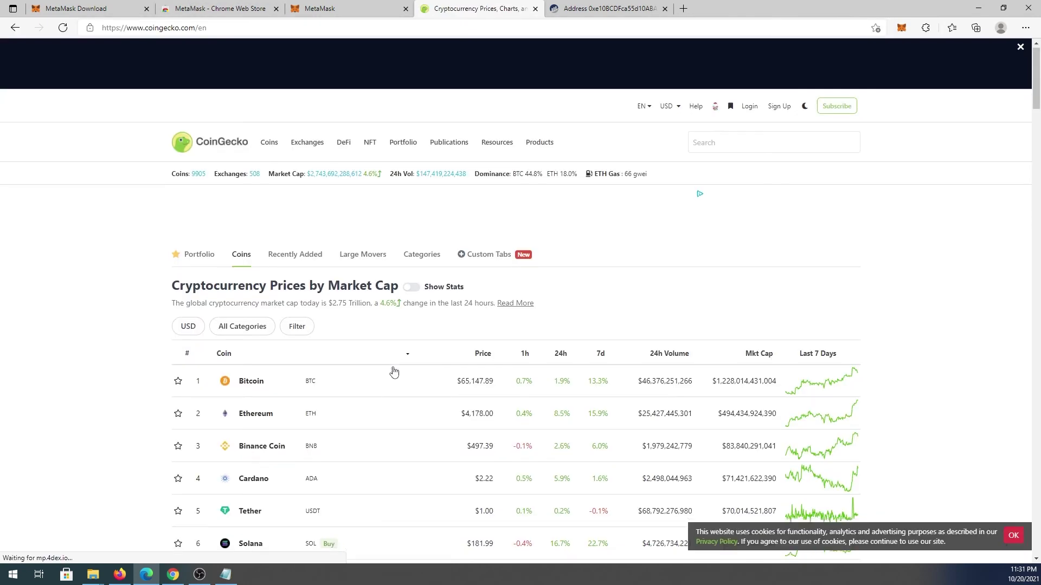
pyautogui.scroll(-3, 390, 371)
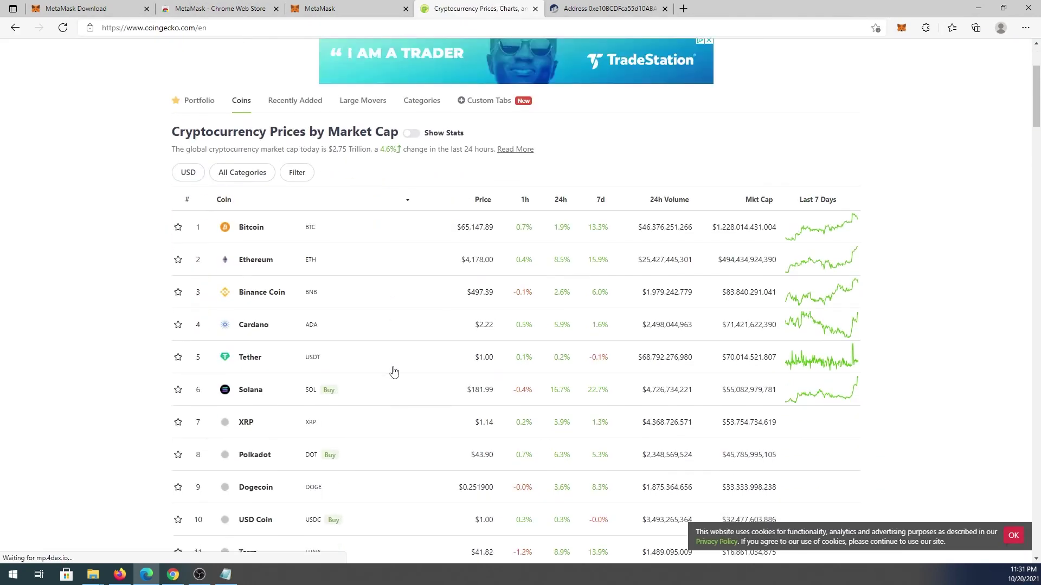
pyautogui.click(258, 362)
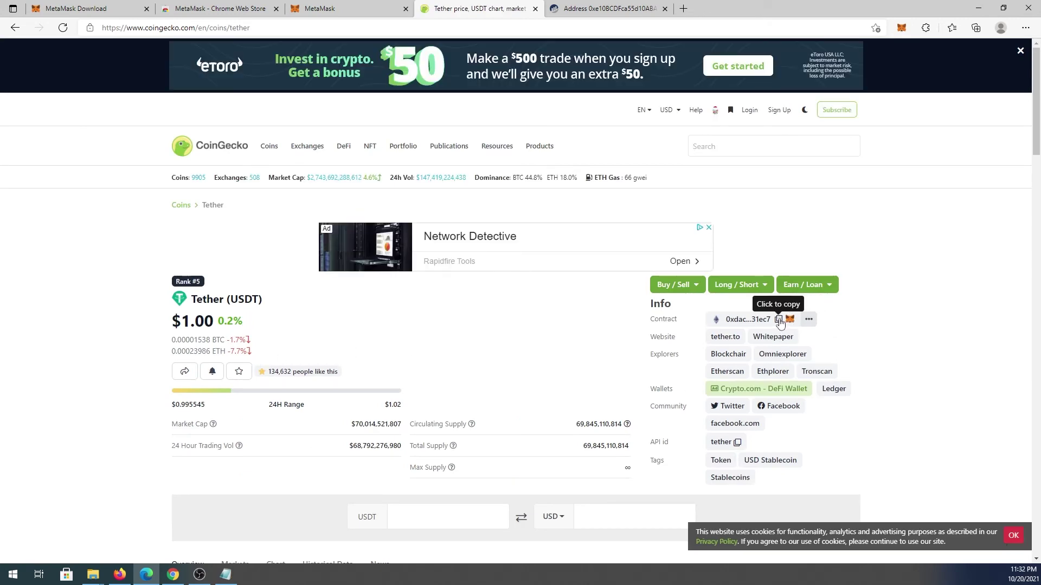
pyautogui.click(778, 320)
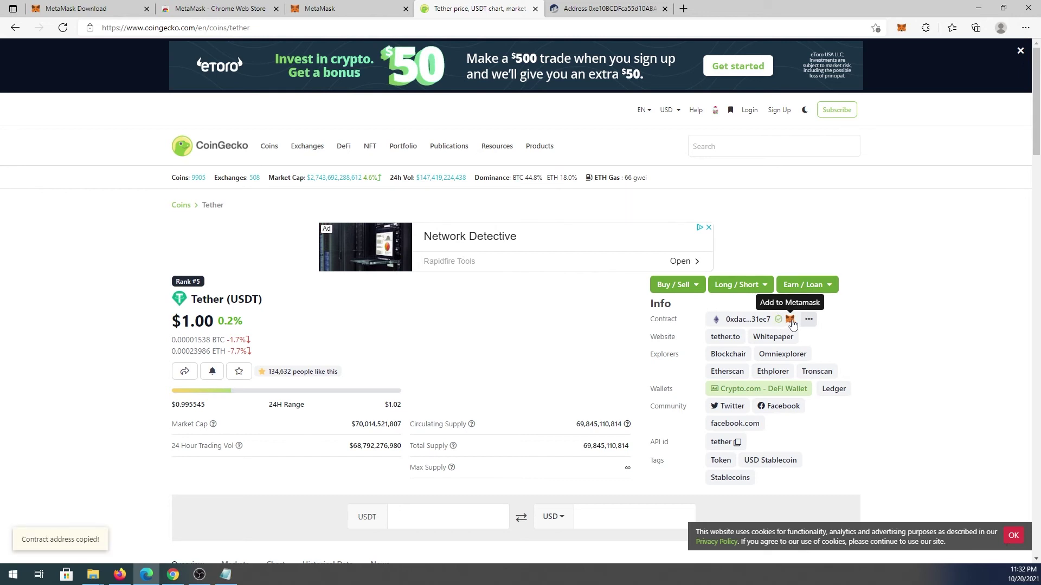
pyautogui.click(792, 324)
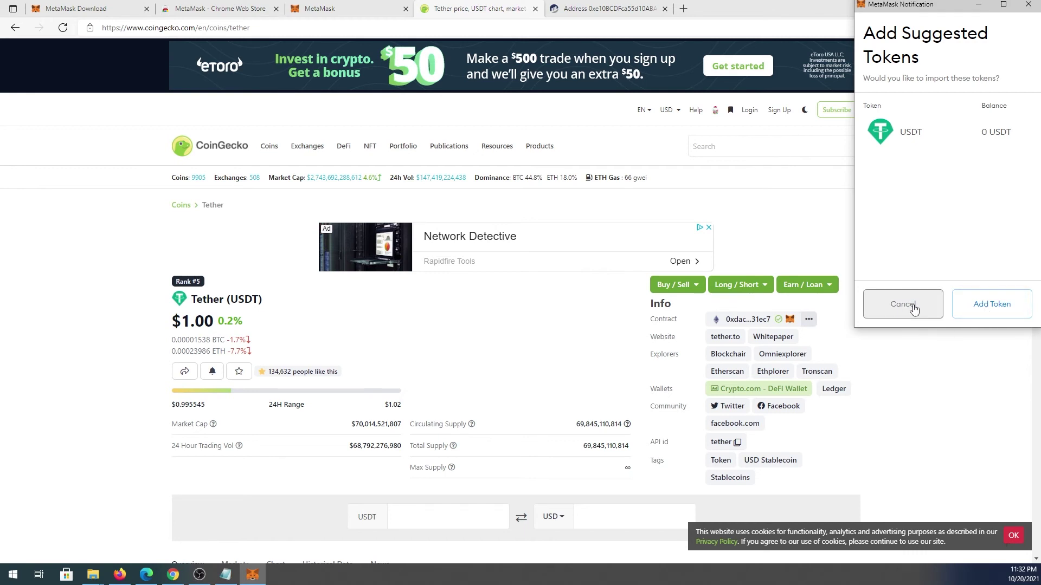
pyautogui.click(900, 303)
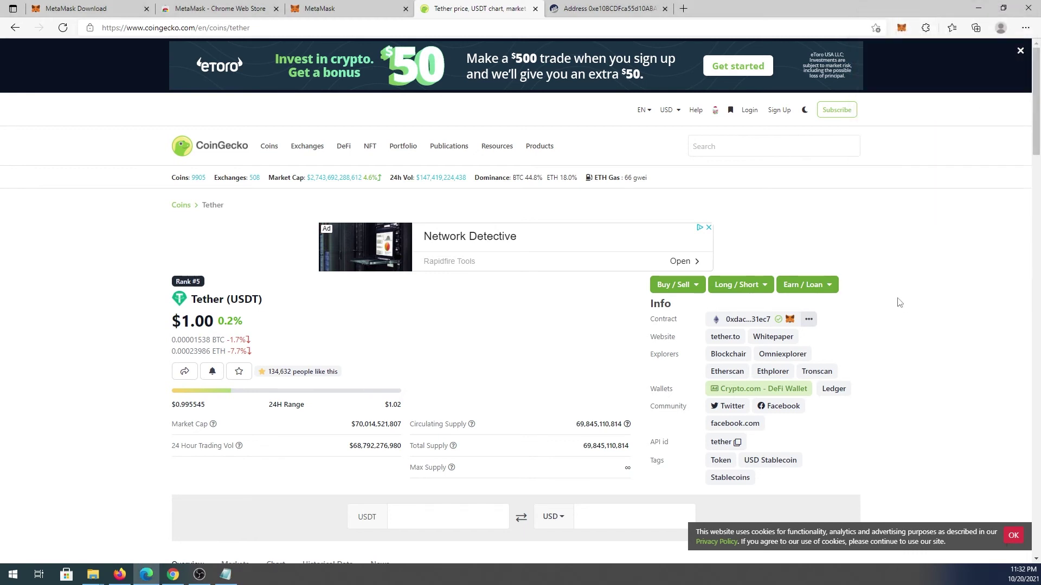
# Step: Paste the USDT contract address as a Custom Token and import USDT into Account 2's assets
pyautogui.click(902, 28)
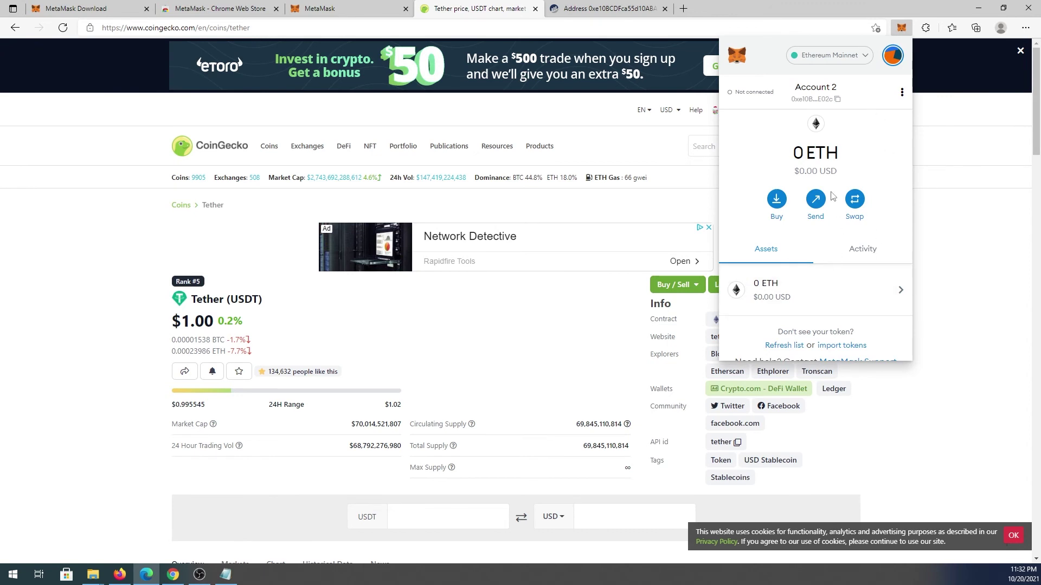
pyautogui.click(828, 348)
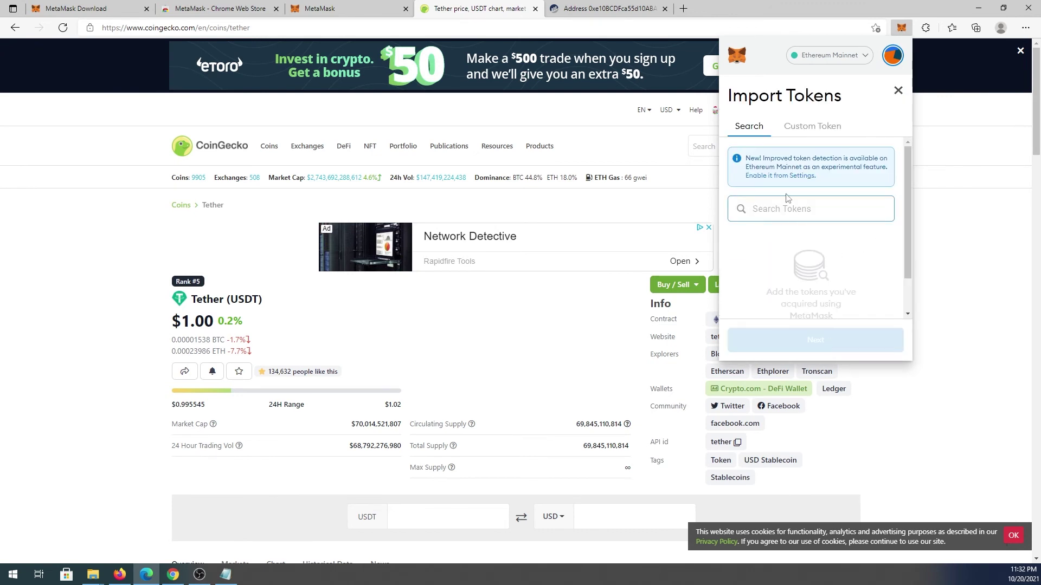
pyautogui.click(797, 126)
pyautogui.rightClick(782, 223)
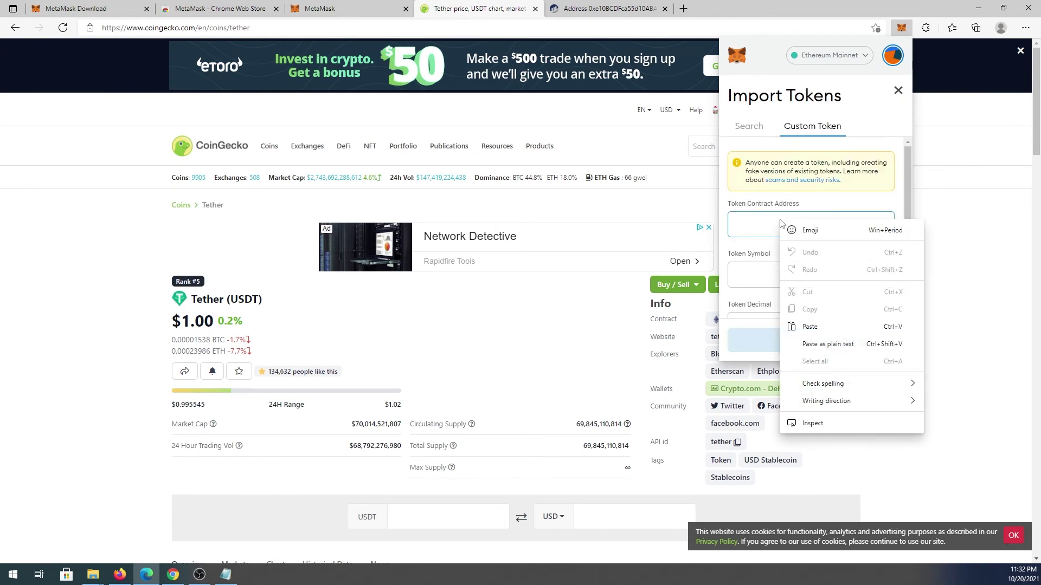
pyautogui.click(809, 326)
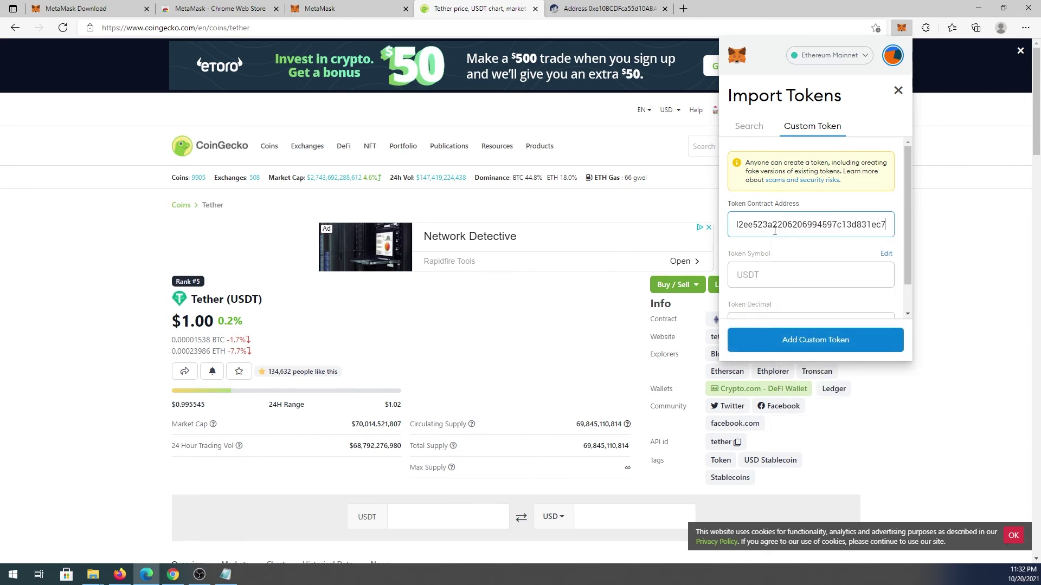
pyautogui.scroll(-1, 774, 231)
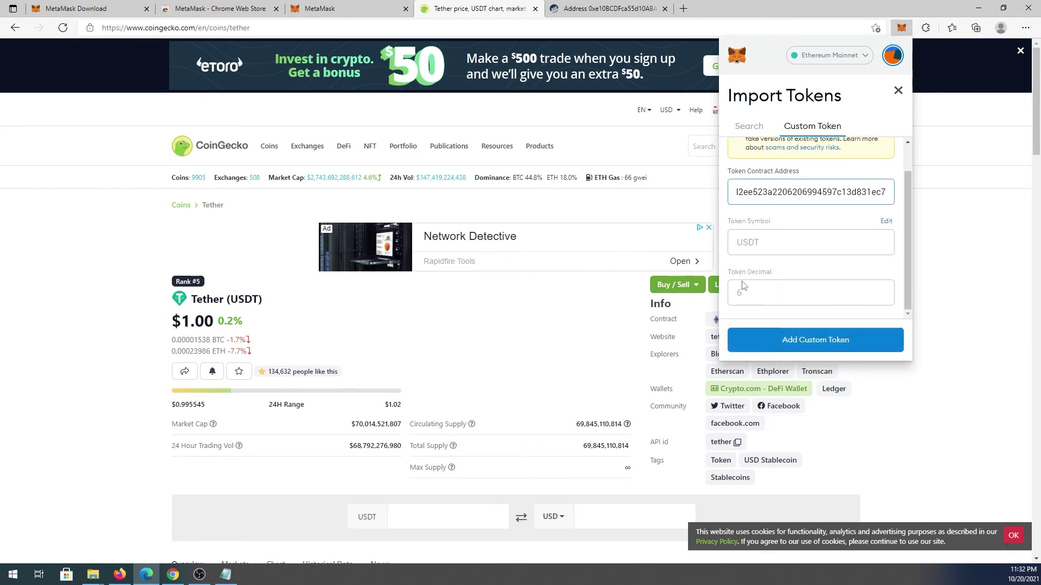
pyautogui.click(807, 345)
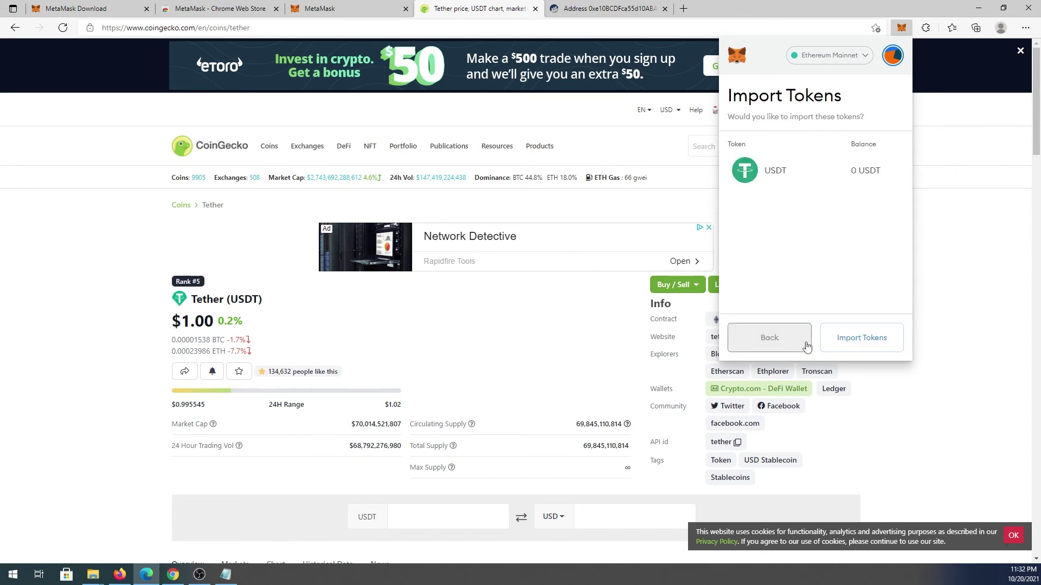
pyautogui.click(872, 345)
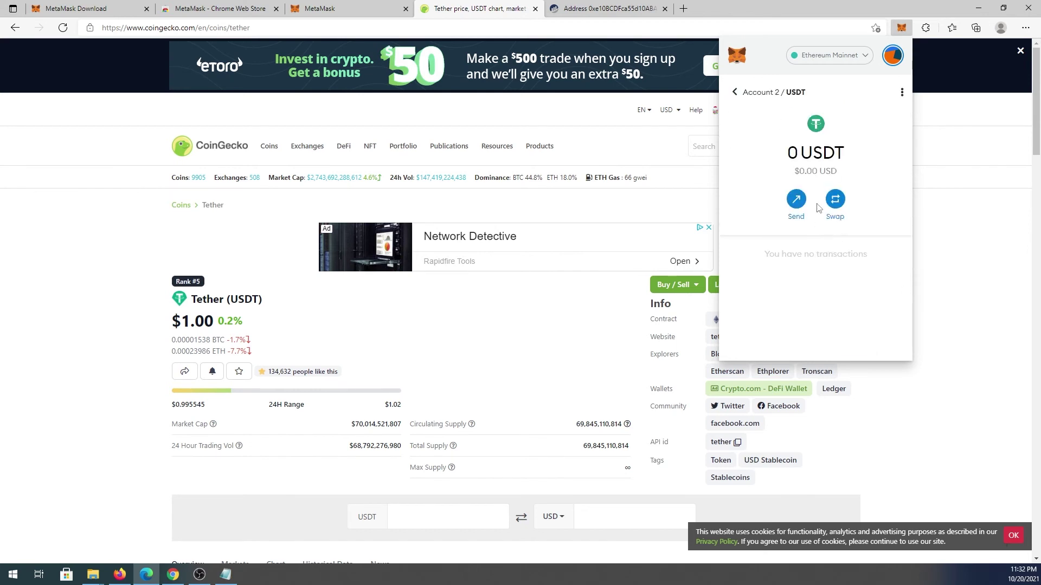
pyautogui.click(735, 92)
pyautogui.scroll(-1, 802, 244)
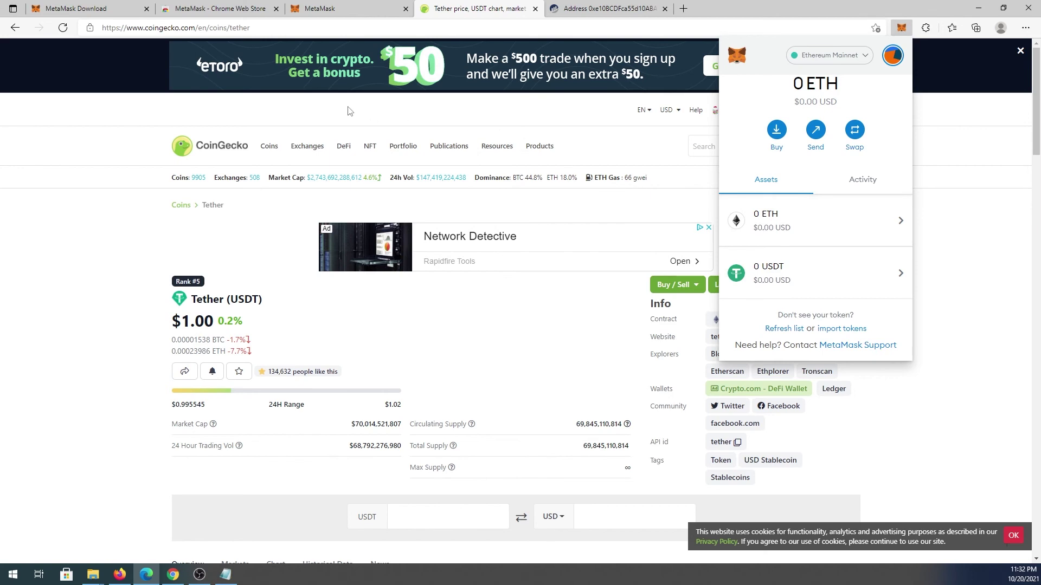
# Step: Go from CoinGecko's DEX ranking to Uniswap (v3) and launch its trading app
pyautogui.moveTo(318, 151)
pyautogui.click(312, 183)
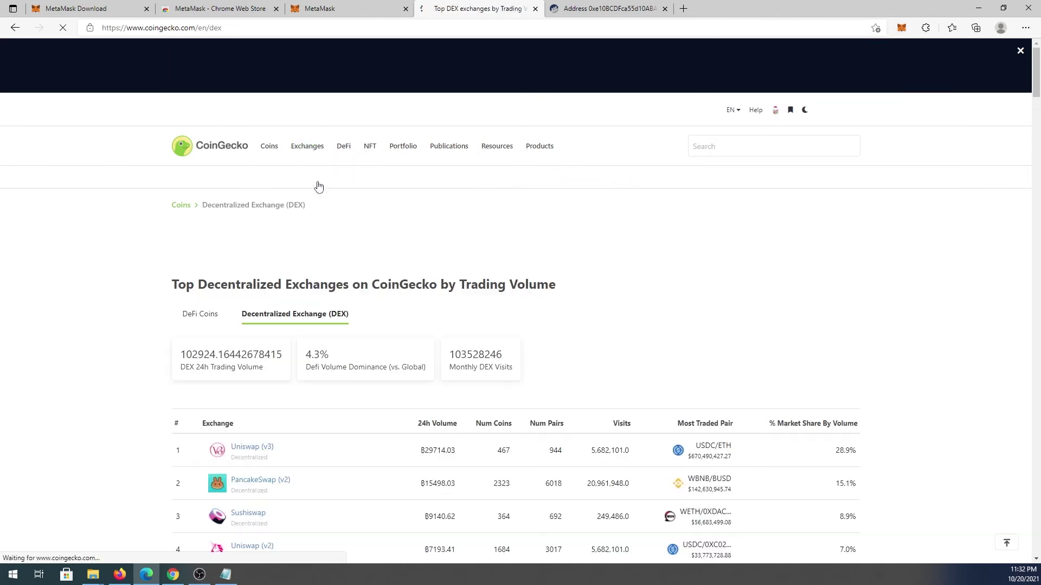
pyautogui.scroll(-3, 287, 278)
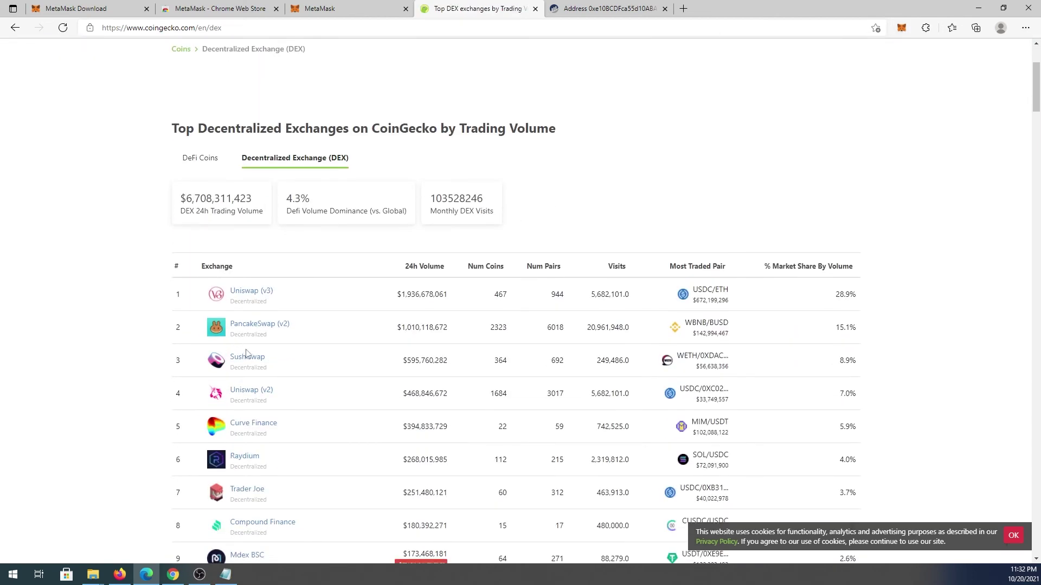
pyautogui.click(245, 293)
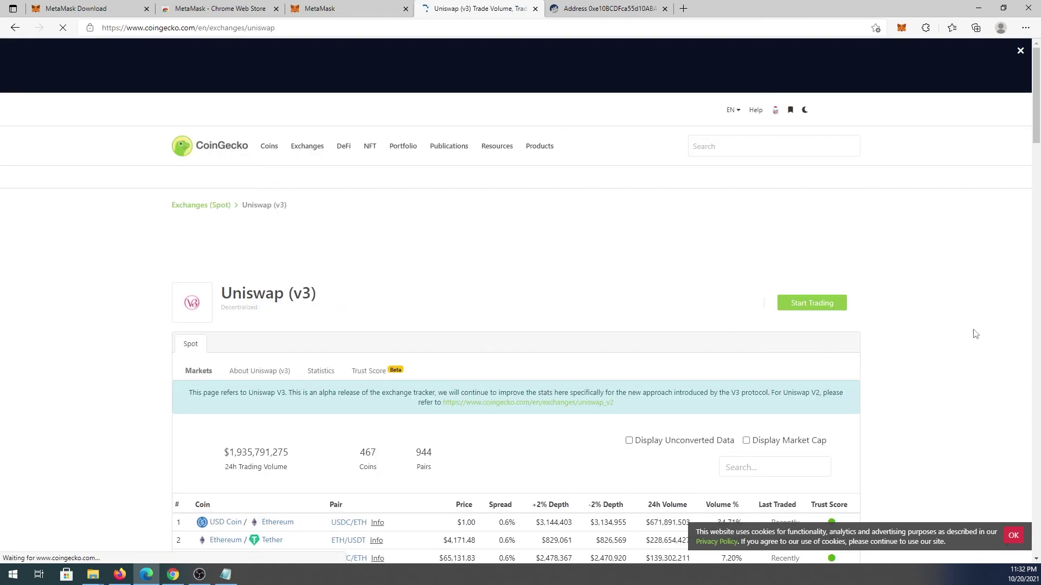
pyautogui.click(822, 308)
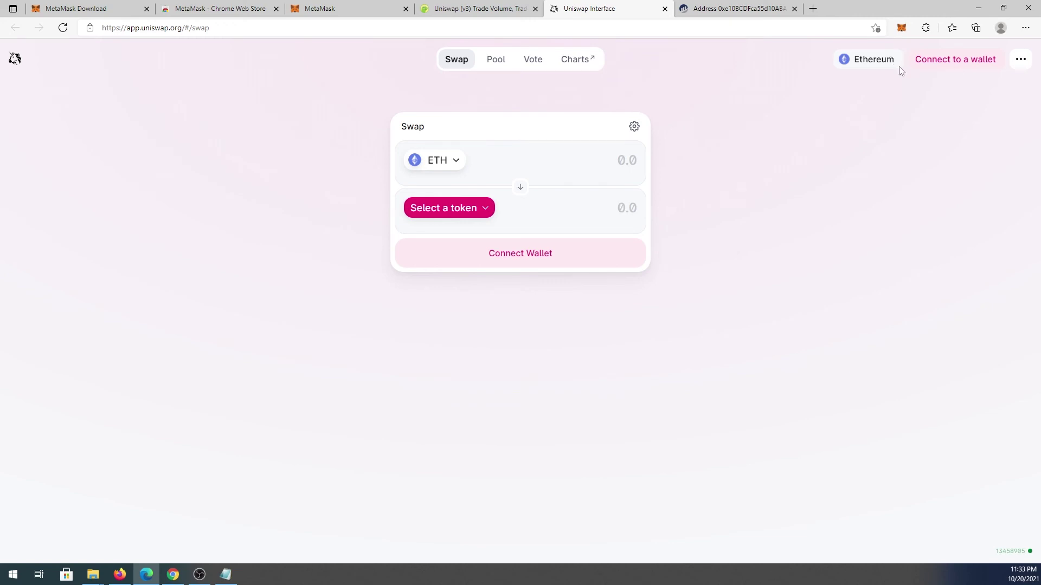
# Step: Connect MetaMask's Account 2 to Uniswap, approving the connection request
pyautogui.click(946, 65)
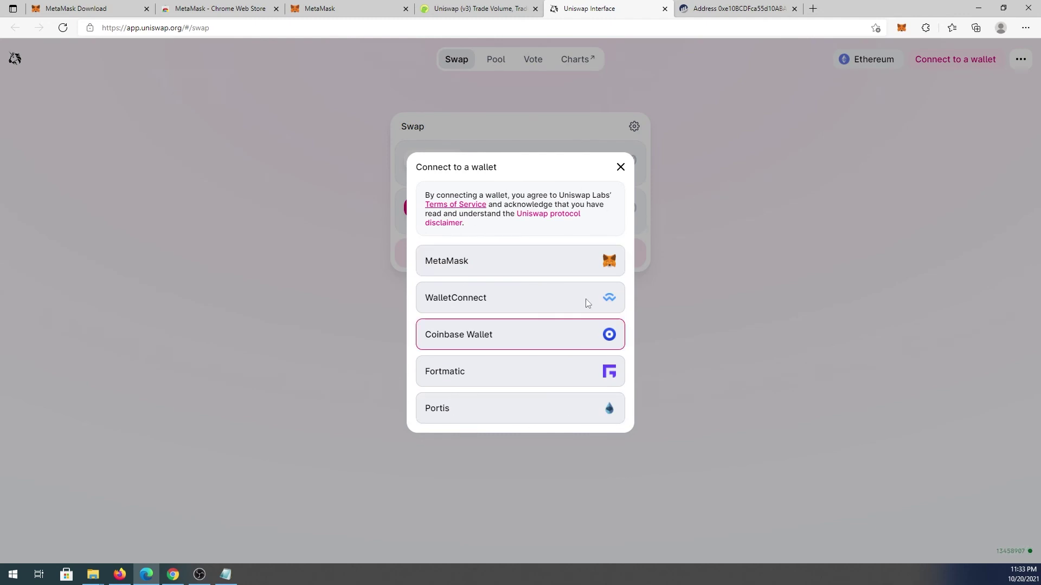
pyautogui.click(472, 266)
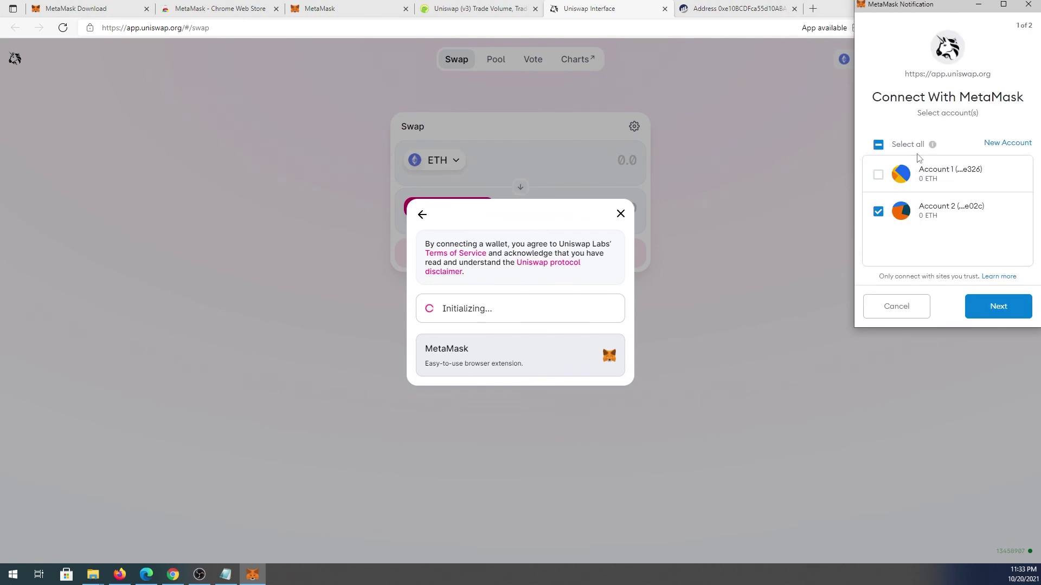
pyautogui.click(992, 307)
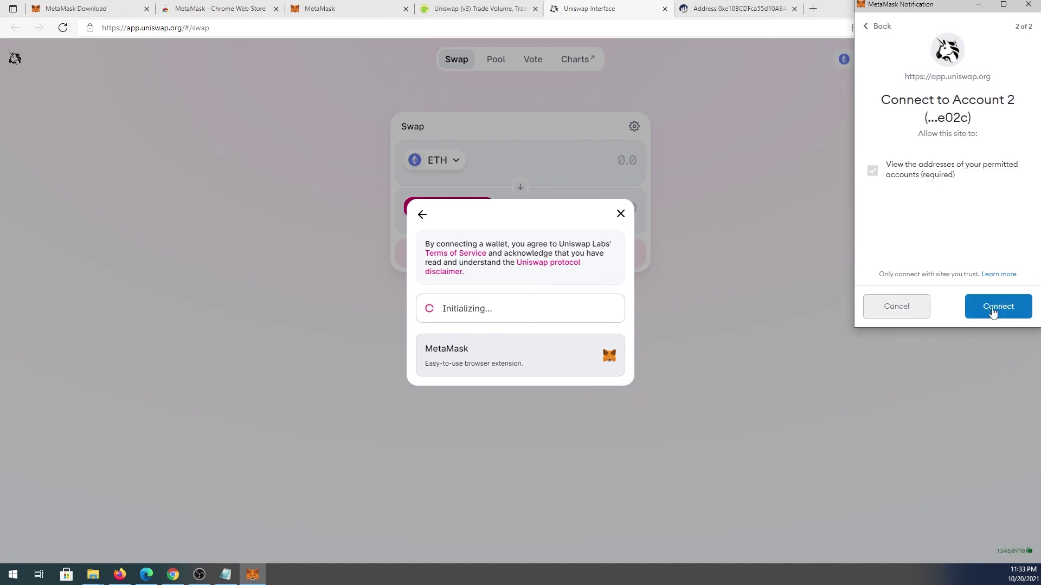
pyautogui.click(998, 308)
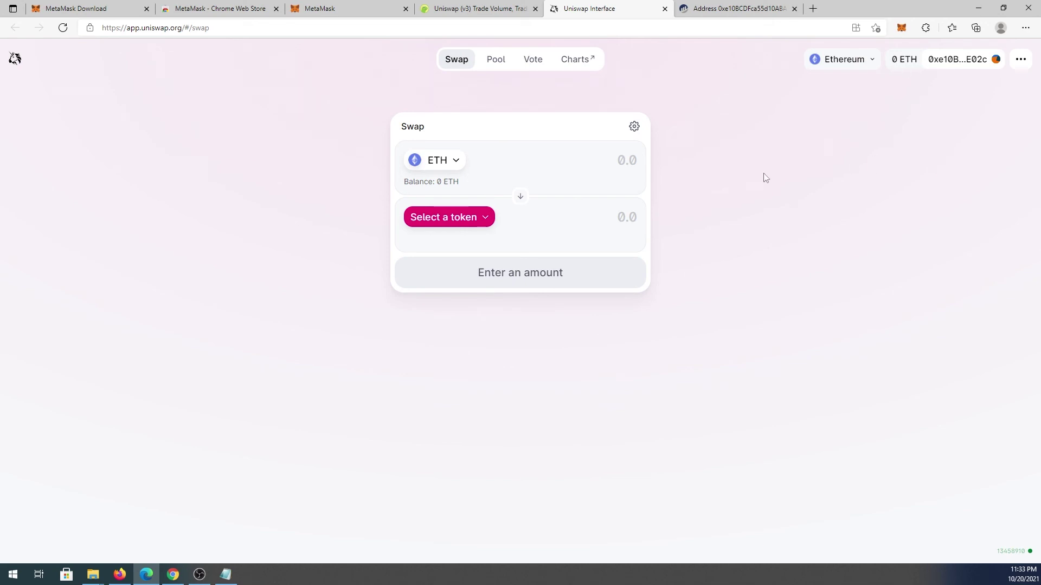
# Step: Check the wallet balance, then choose BAT as the token to receive
pyautogui.click(900, 28)
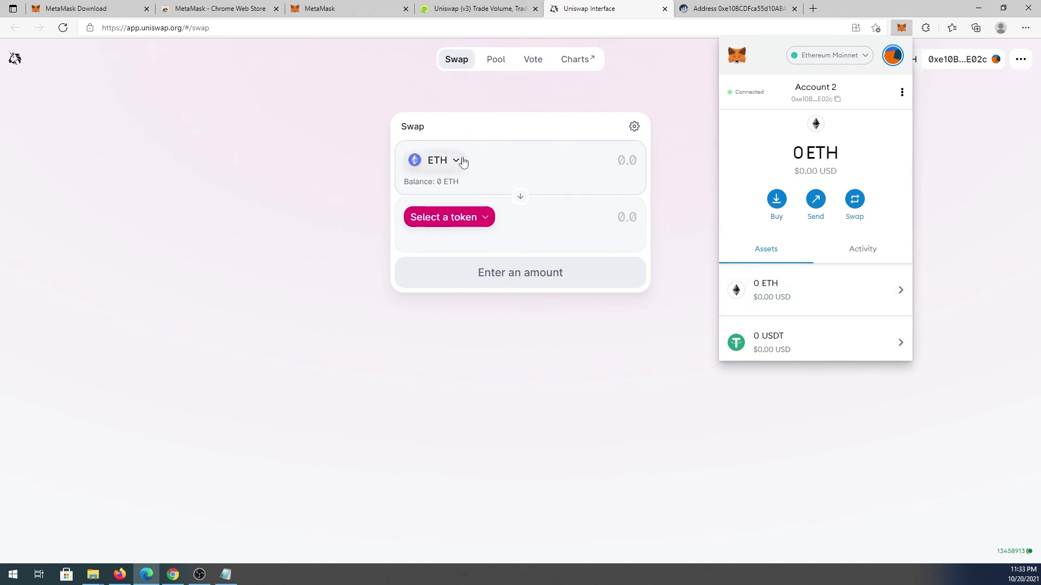
pyautogui.click(484, 220)
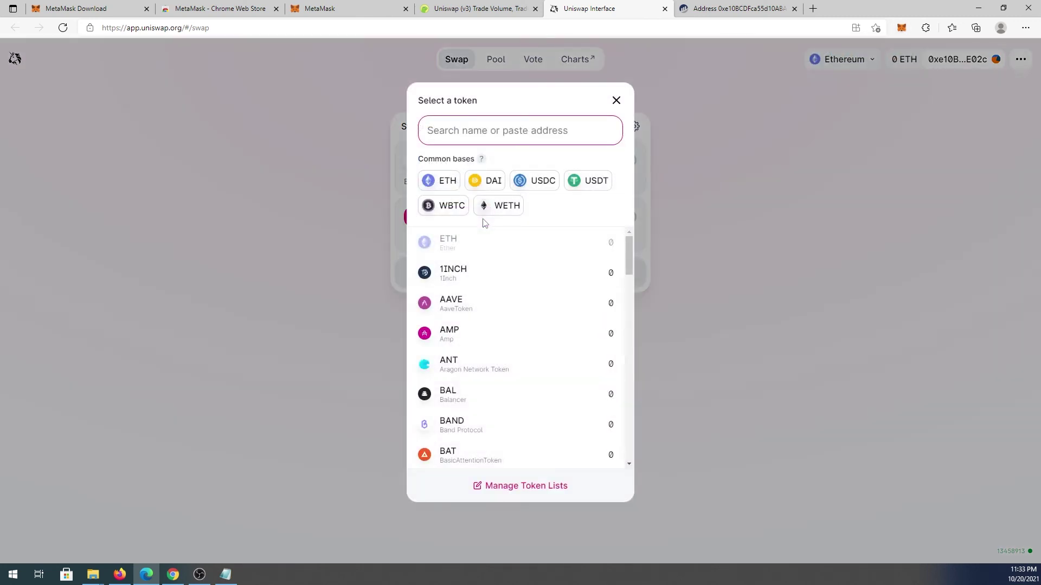
pyautogui.scroll(-1, 488, 245)
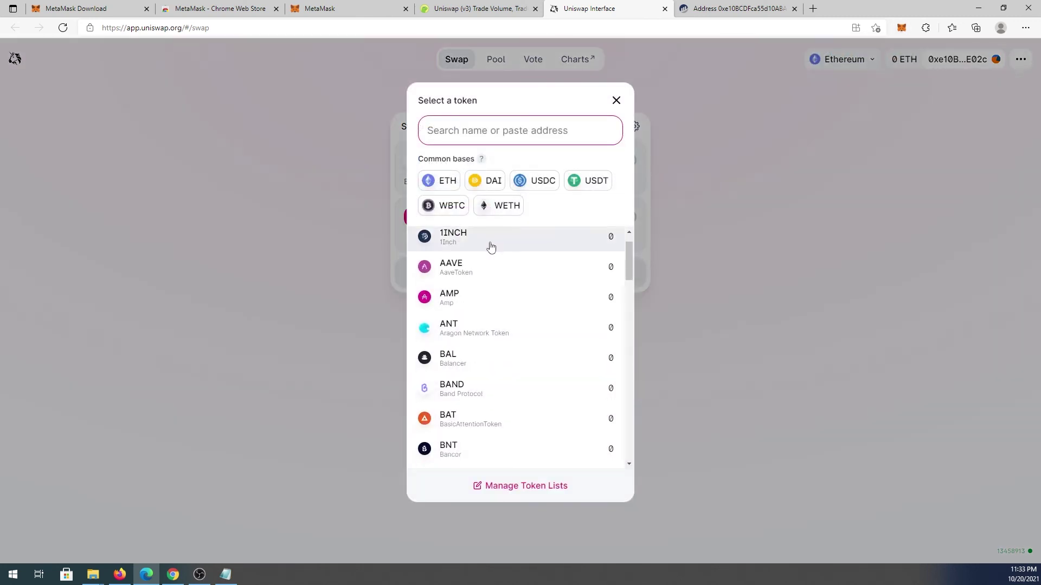
pyautogui.click(472, 420)
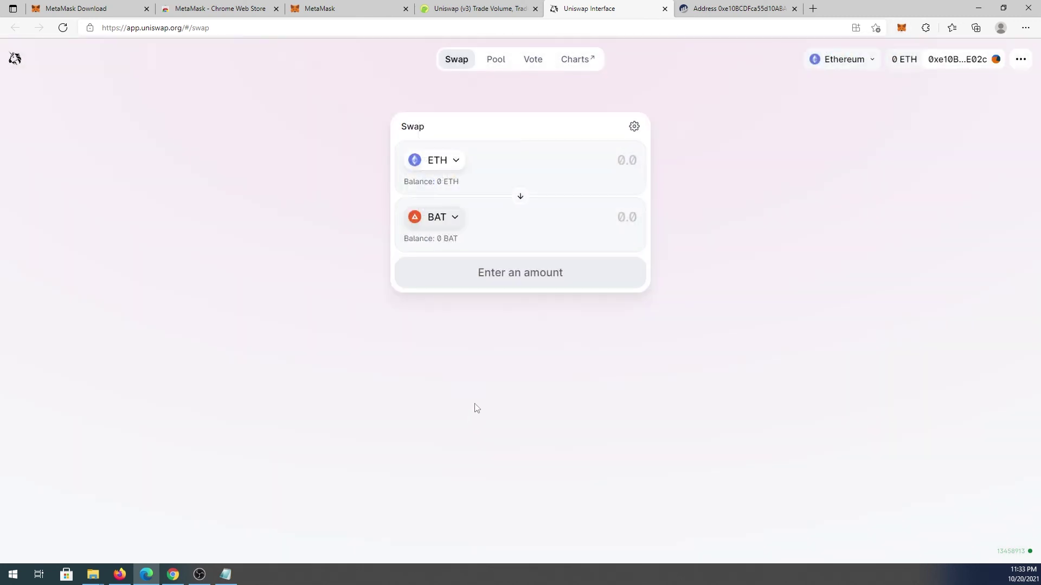
# Step: Enter 0.1 ETH as the amount to swap, giving a quote of 577.781 BAT
pyautogui.click(595, 164)
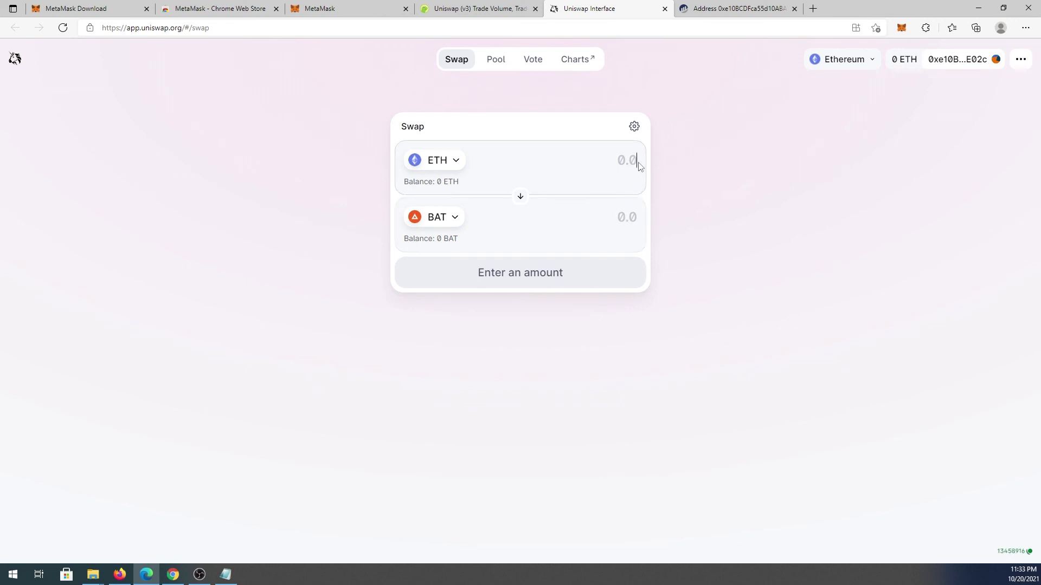
pyautogui.write('.1')
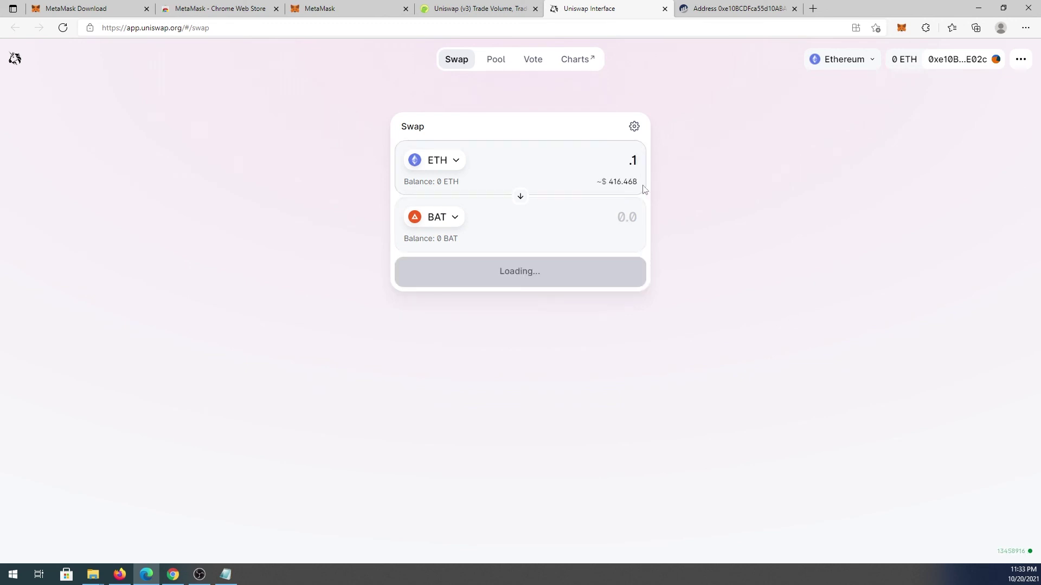
pyautogui.click(599, 221)
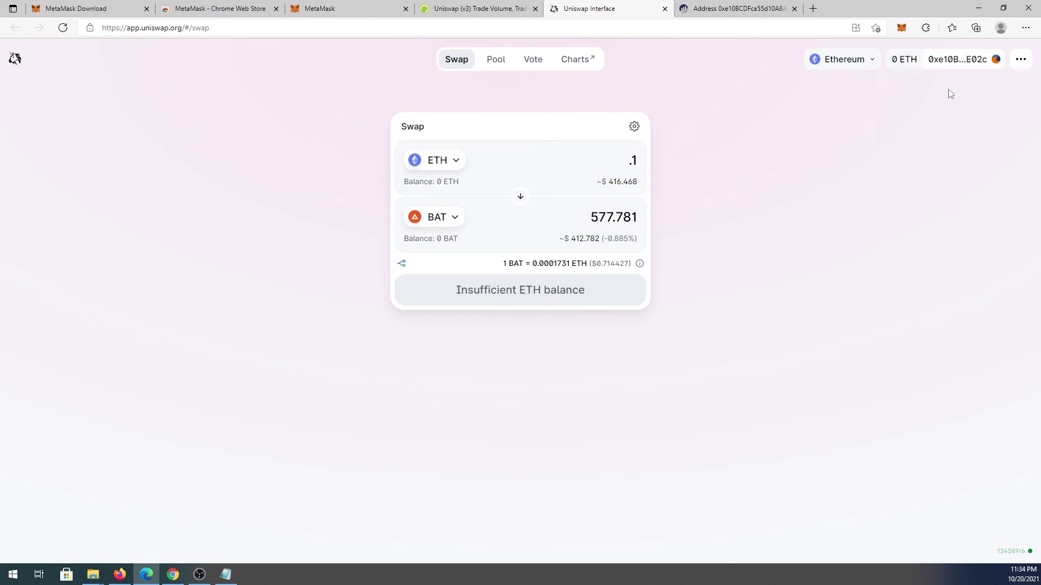
# Step: View Account 2's connected sites, confirm app.uniswap.org is listed, and close the list
pyautogui.click(902, 28)
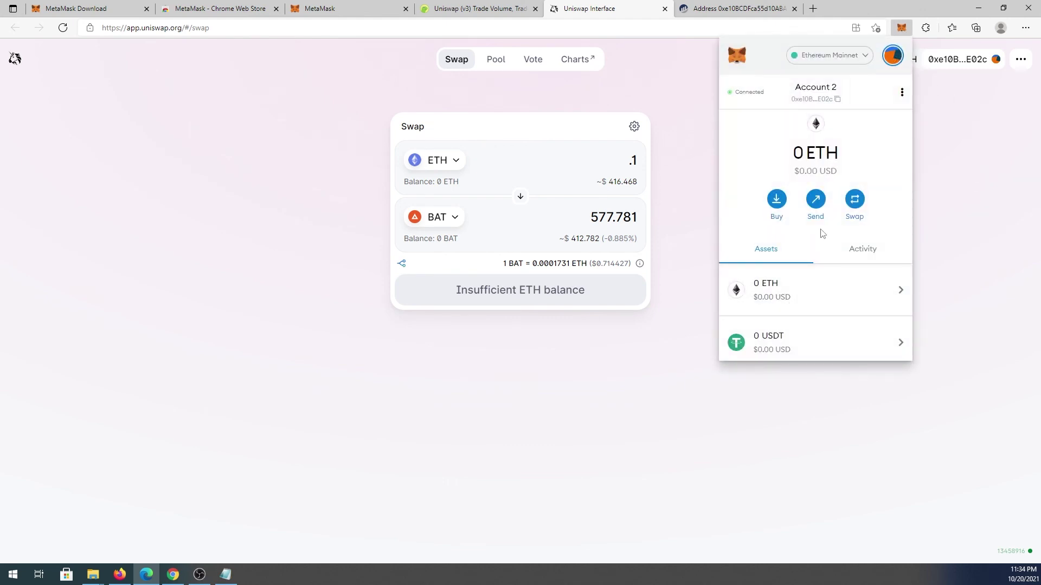
pyautogui.click(903, 93)
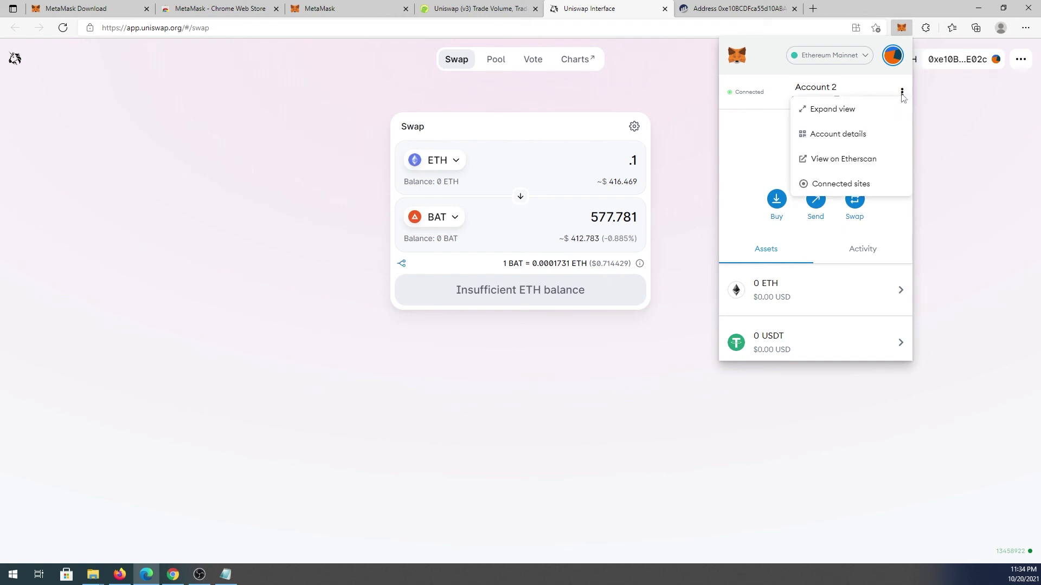
pyautogui.click(846, 185)
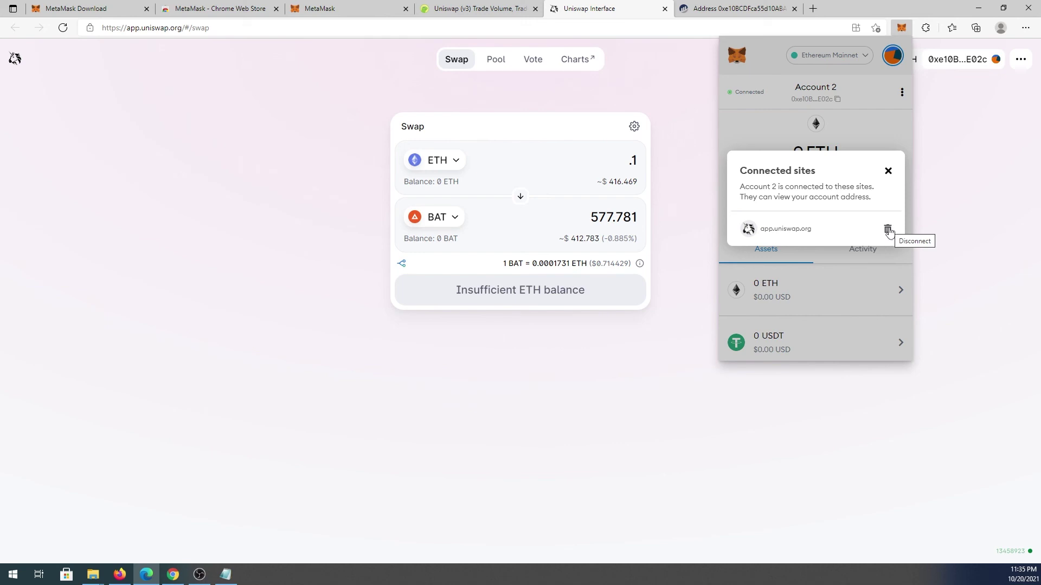
pyautogui.click(888, 171)
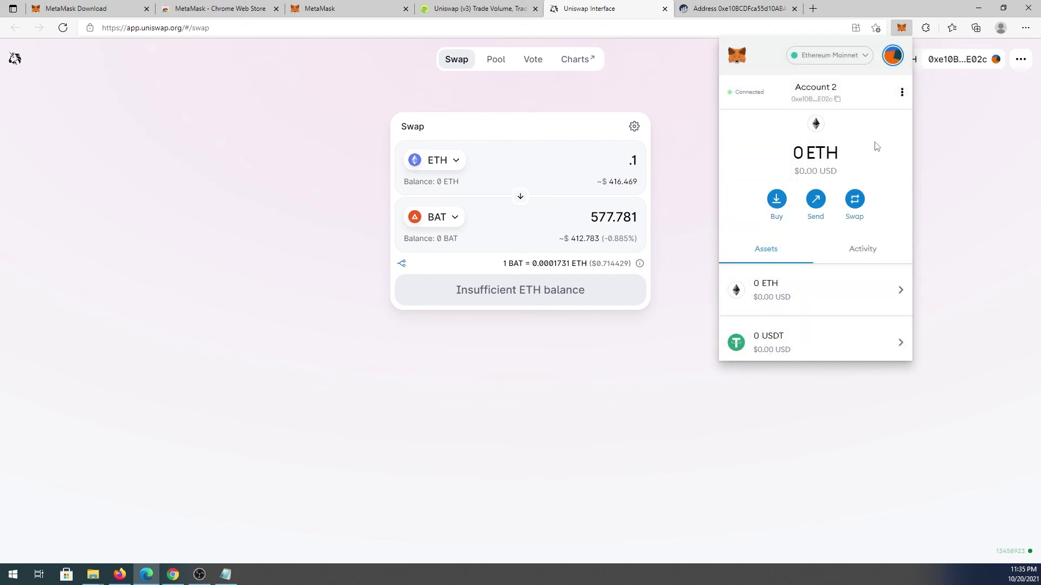